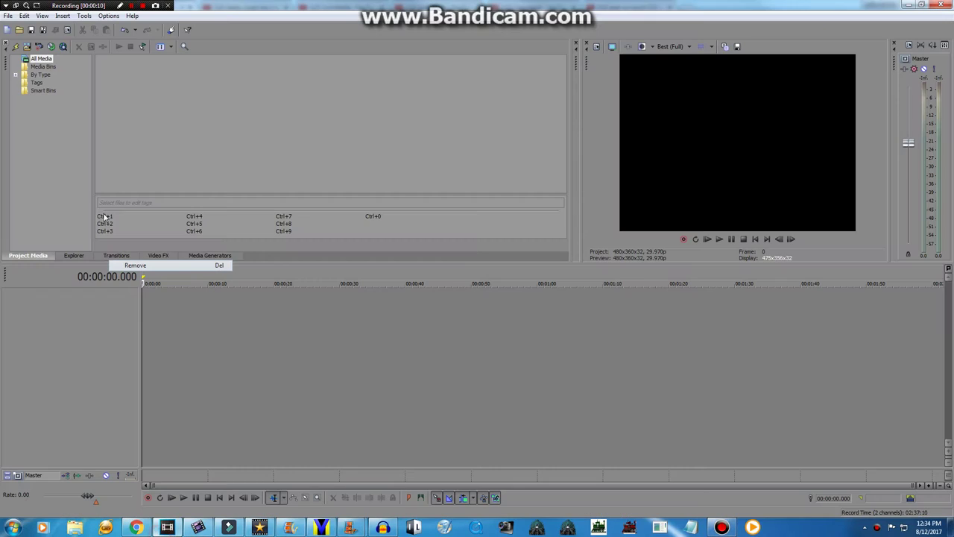
- Open the Klasky Csupo Robot Logo video from the Downloads folder so it lands on the timeline
click(6, 15)
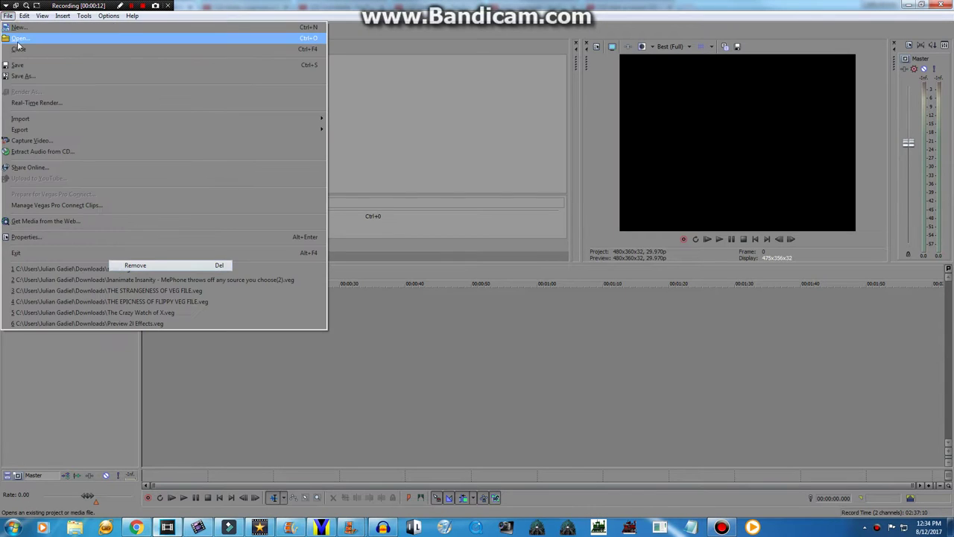
click(18, 38)
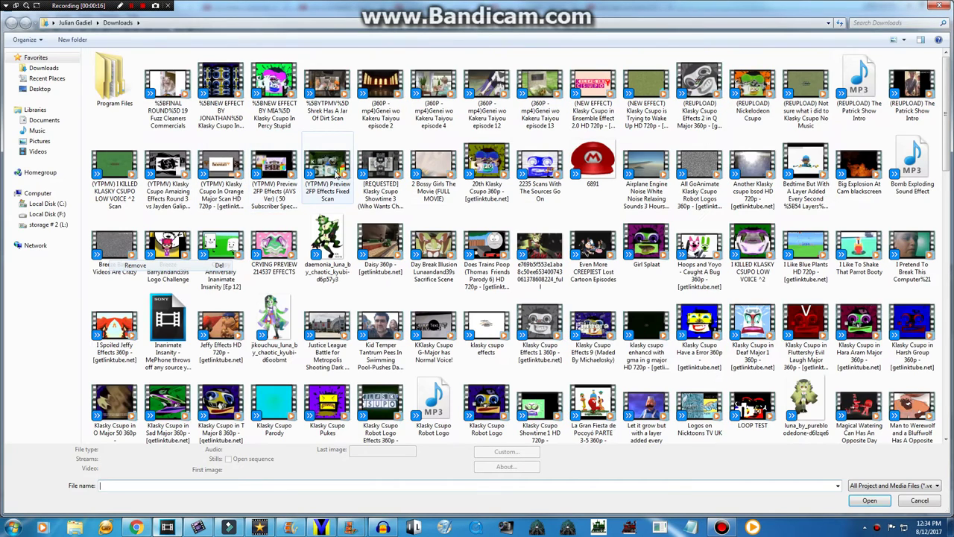
double_click(486, 407)
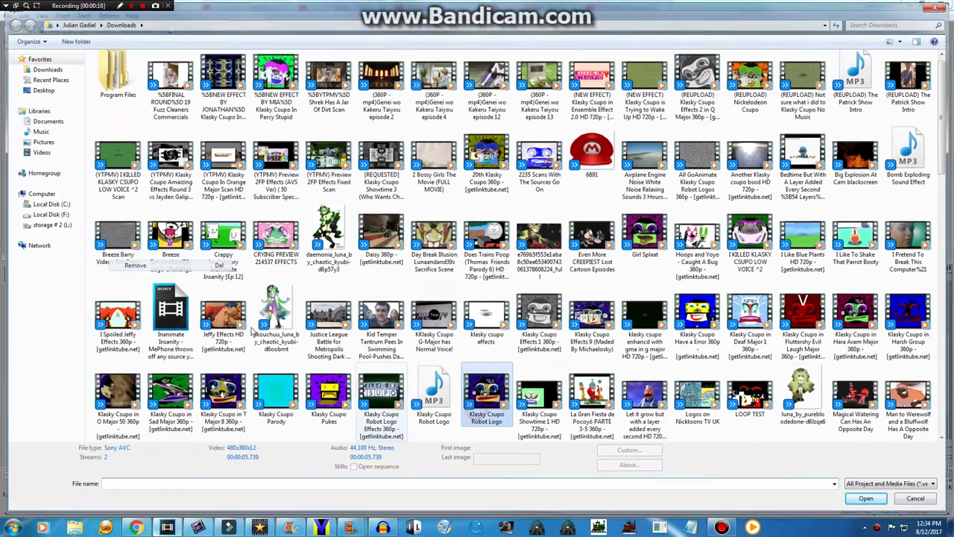
click(158, 256)
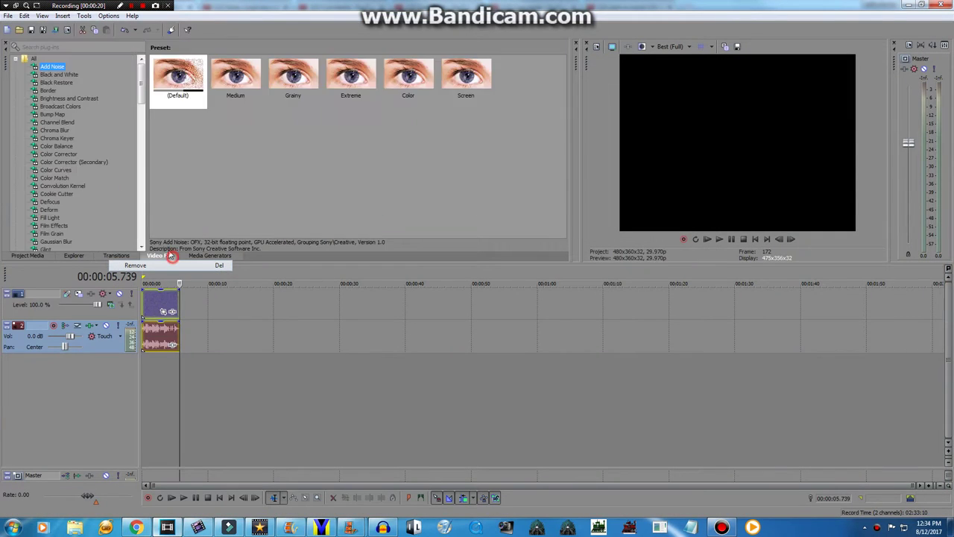
mouse_move(138, 76)
mouse_down()
mouse_move(139, 95)
mouse_move(139, 76)
mouse_up()
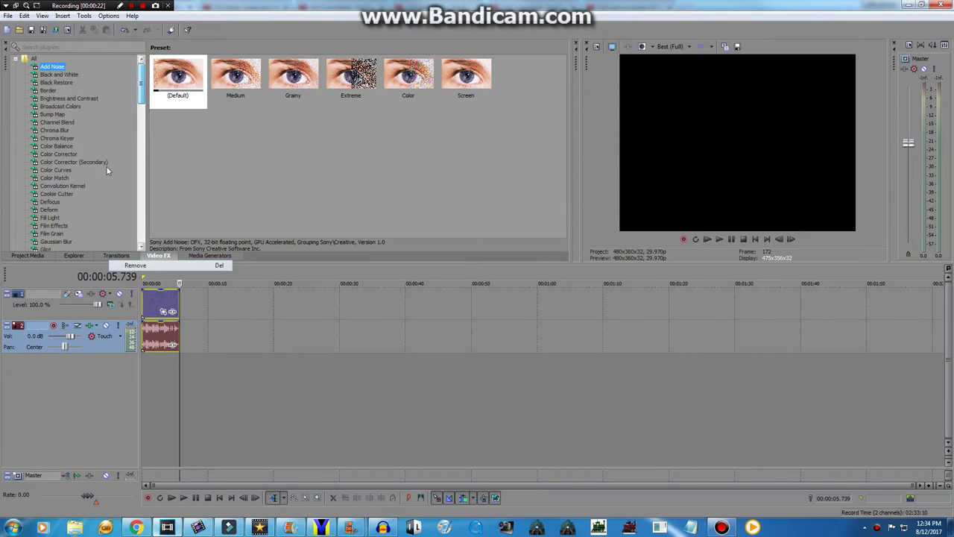
click(28, 256)
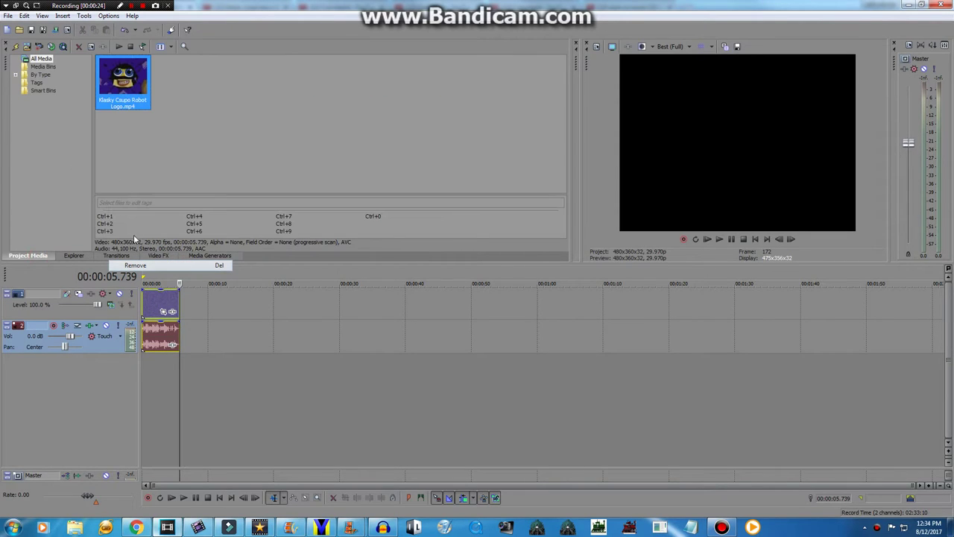
- Insert a new empty video track above the Klasky Csupo Robot Logo video track
right_click(228, 319)
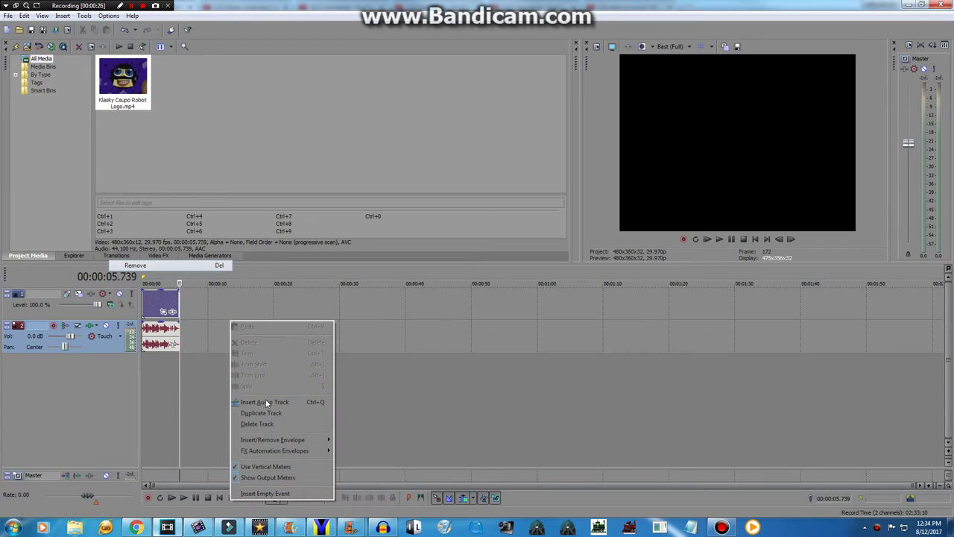
click(190, 302)
right_click(188, 303)
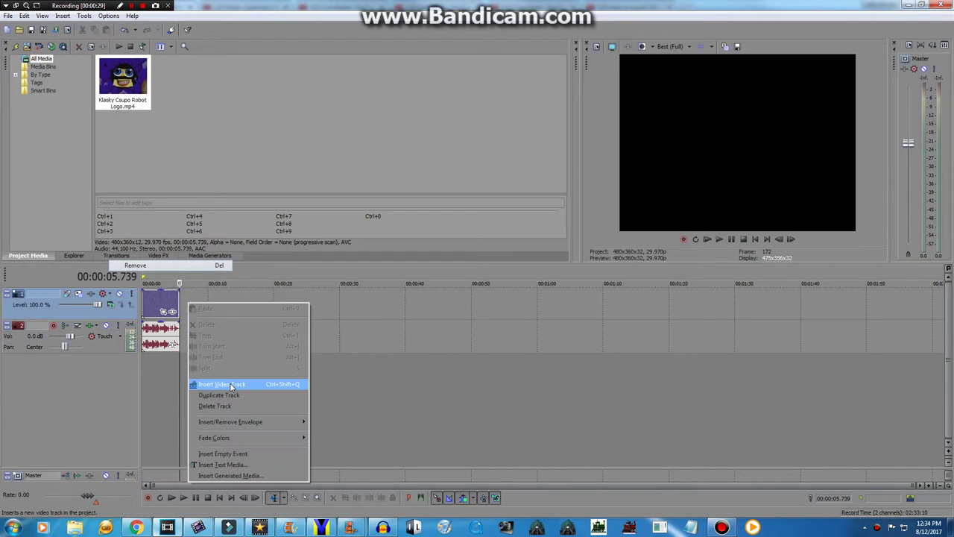
click(230, 383)
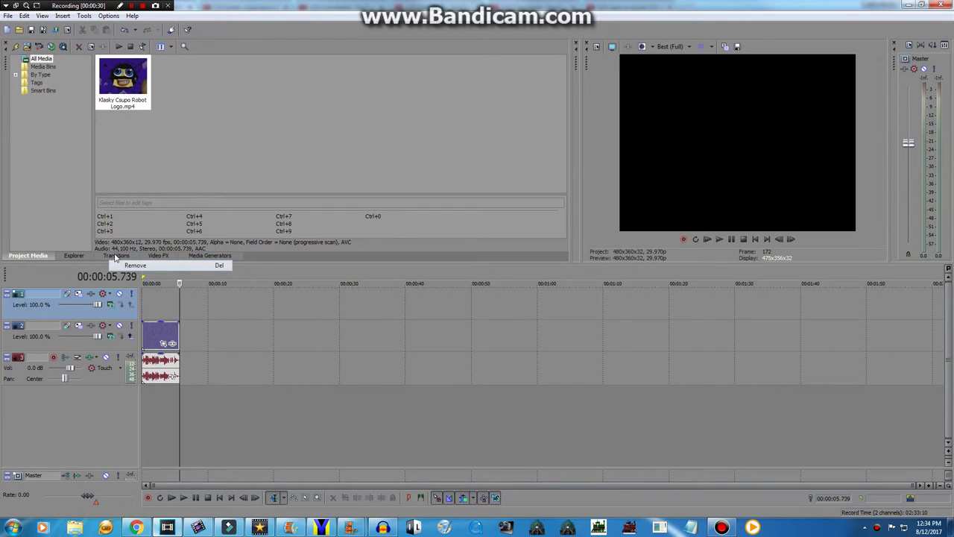
- Add a Cyan solid color event to the start of the new track and trim it to the logo clip's length
click(74, 255)
click(210, 256)
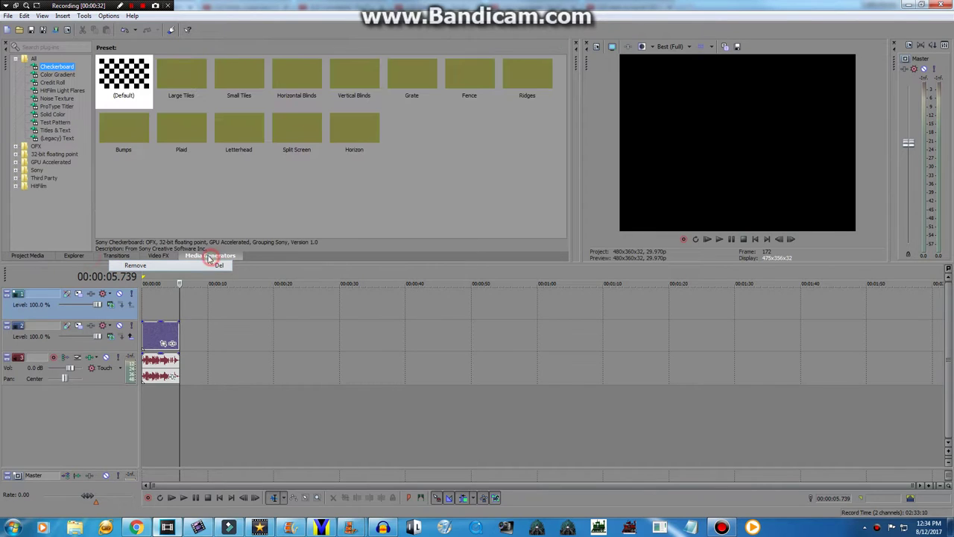
click(54, 116)
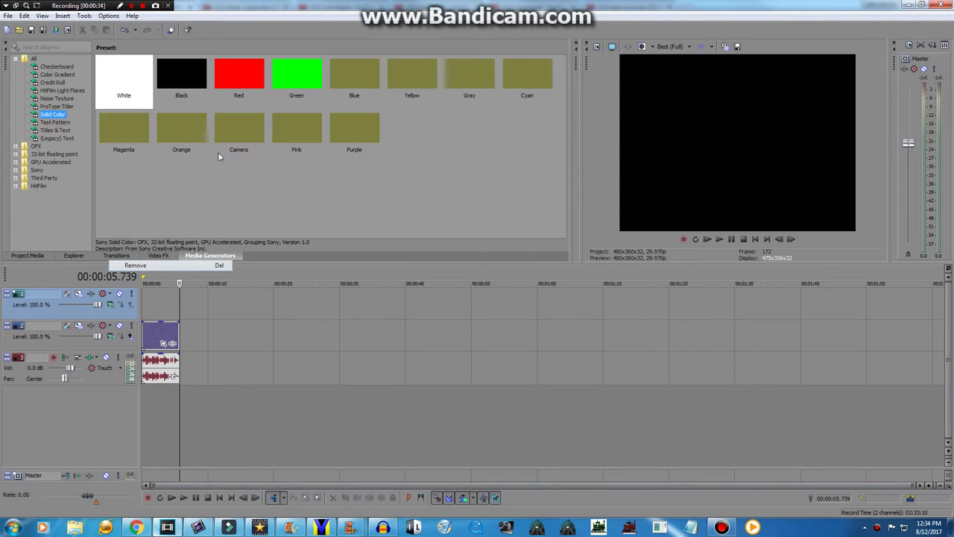
drag(527, 88, 203, 303)
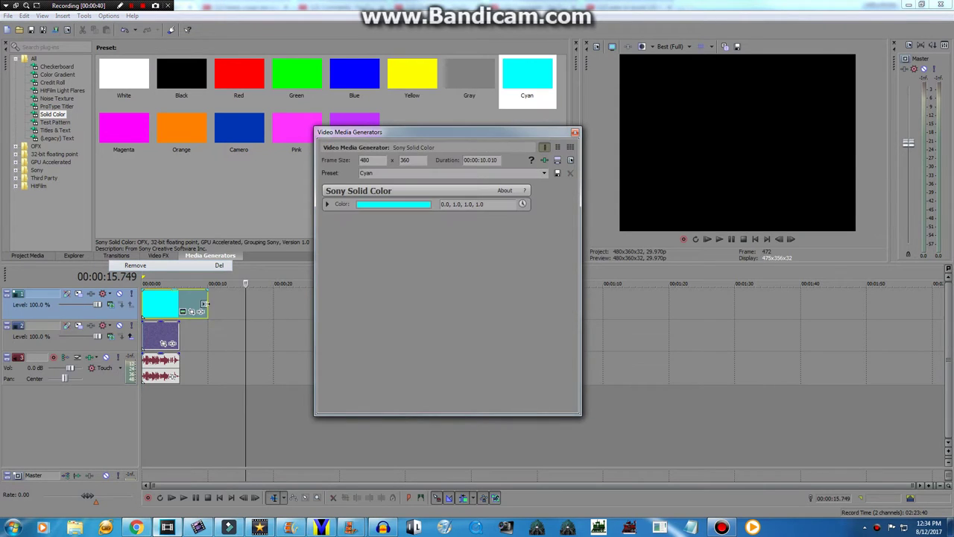
drag(174, 301, 171, 302)
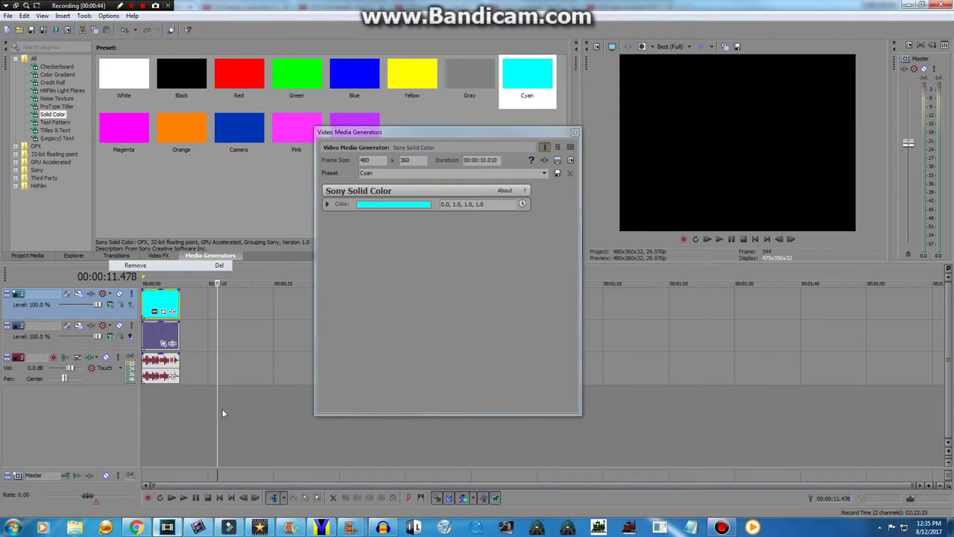
- Return the playhead to the project start and change the cyan track's compositing mode to blend it with the logo video
drag(217, 410, 73, 392)
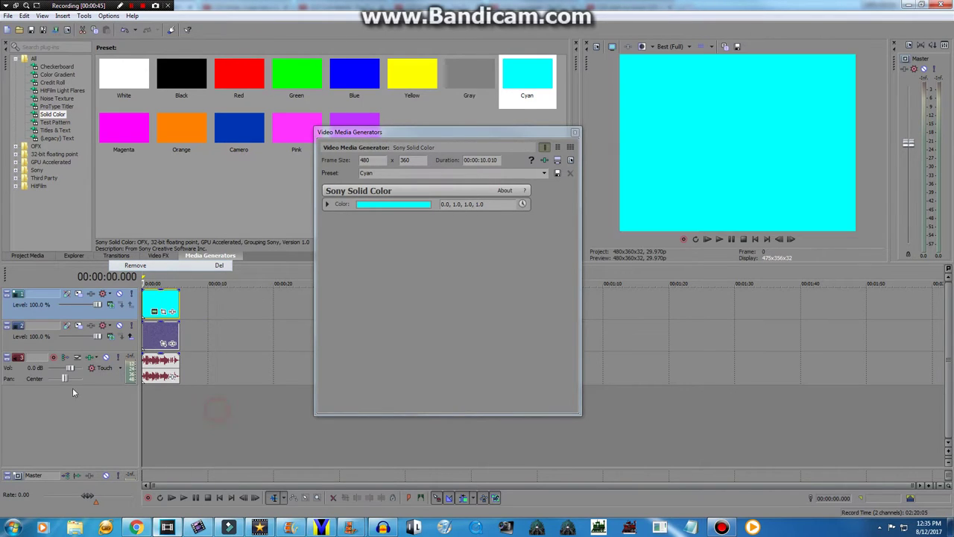
click(111, 305)
click(130, 474)
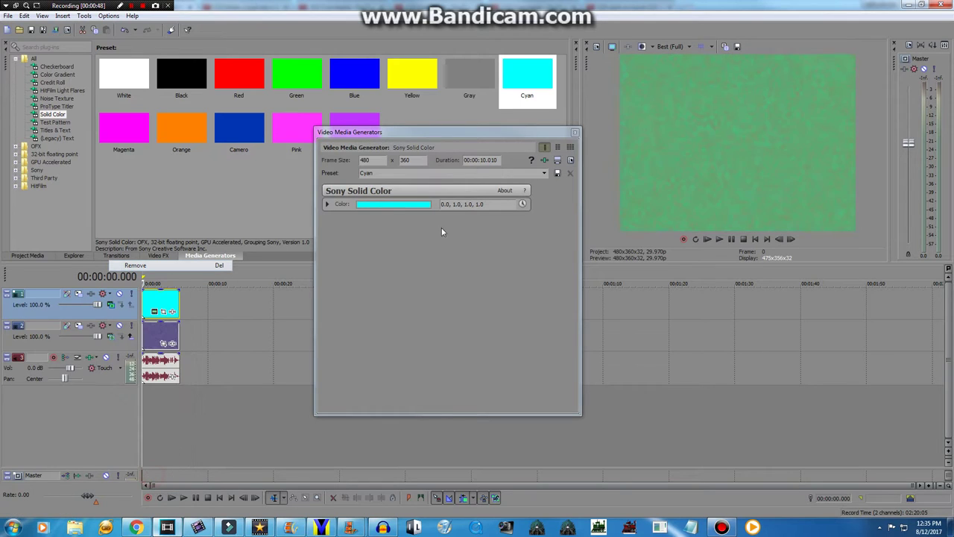
click(575, 132)
- Copy the logo clip's audio event onto a new audio track directly below the original
click(154, 374)
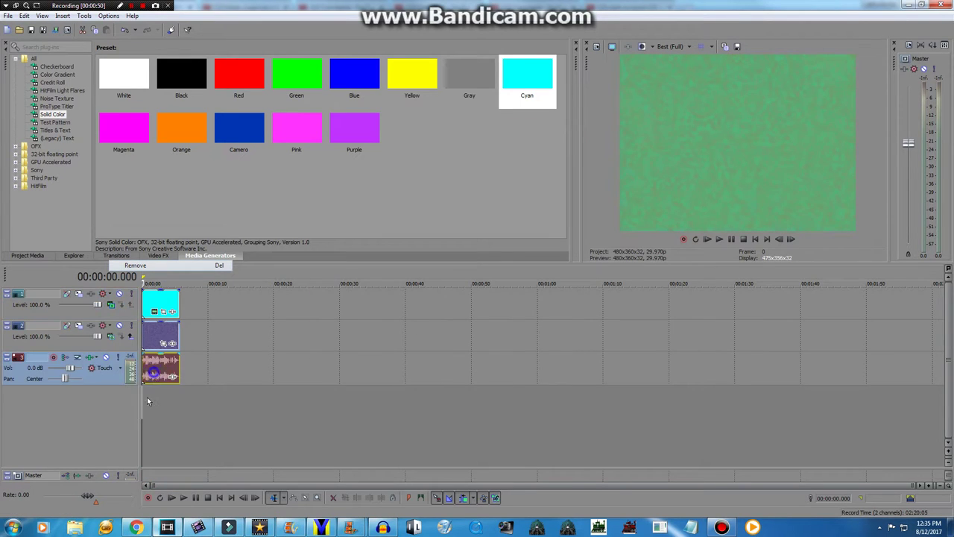
right_click(146, 401)
click(159, 411)
- Set the copied audio event's time stretch / pitch shift method to Classic
right_click(153, 403)
click(172, 396)
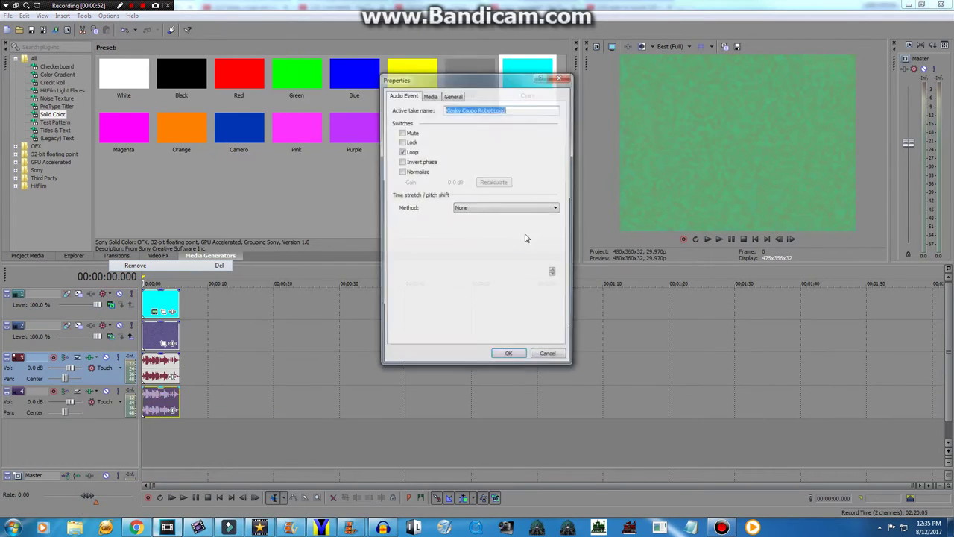
click(512, 209)
click(514, 232)
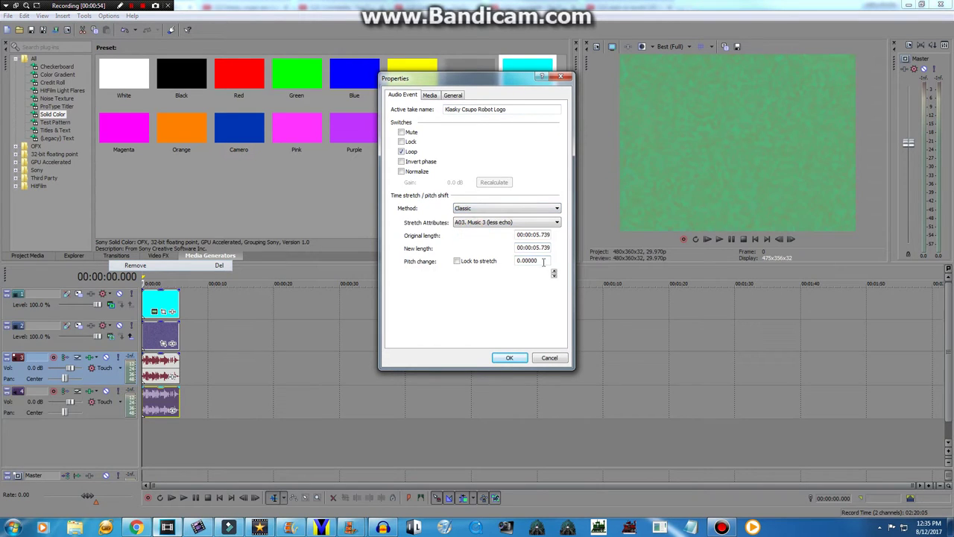
click(509, 358)
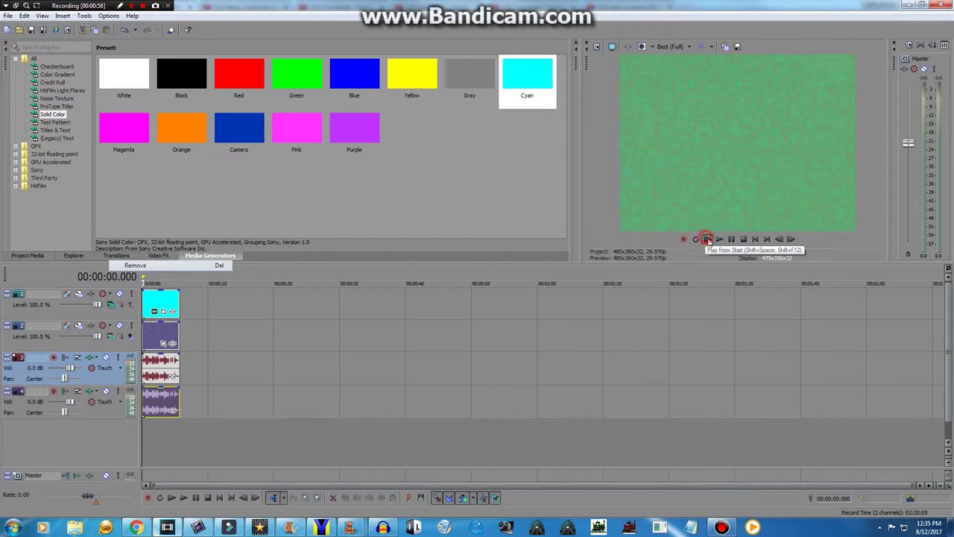
- Play the project to preview the color effect and layered audio, and return to the start
click(720, 238)
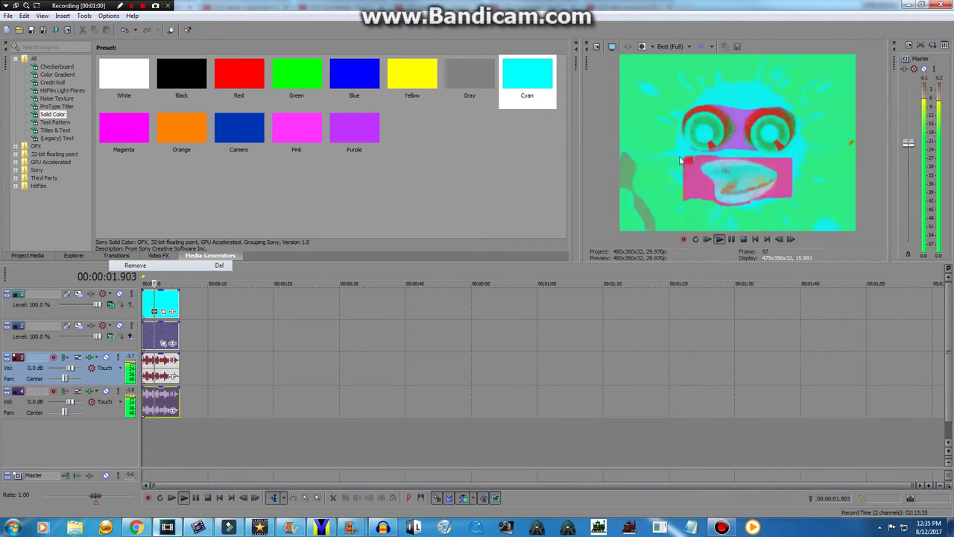
click(730, 240)
click(758, 238)
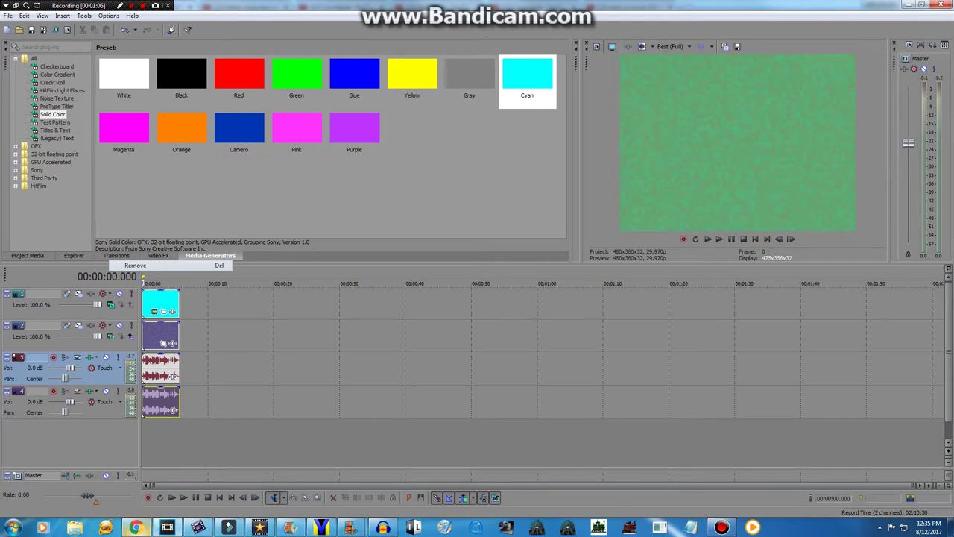
- Switch to Chrome and play the opening of the YouTube video "klasky csupo avs video editor effects 2 in G major 5" for reference
click(146, 522)
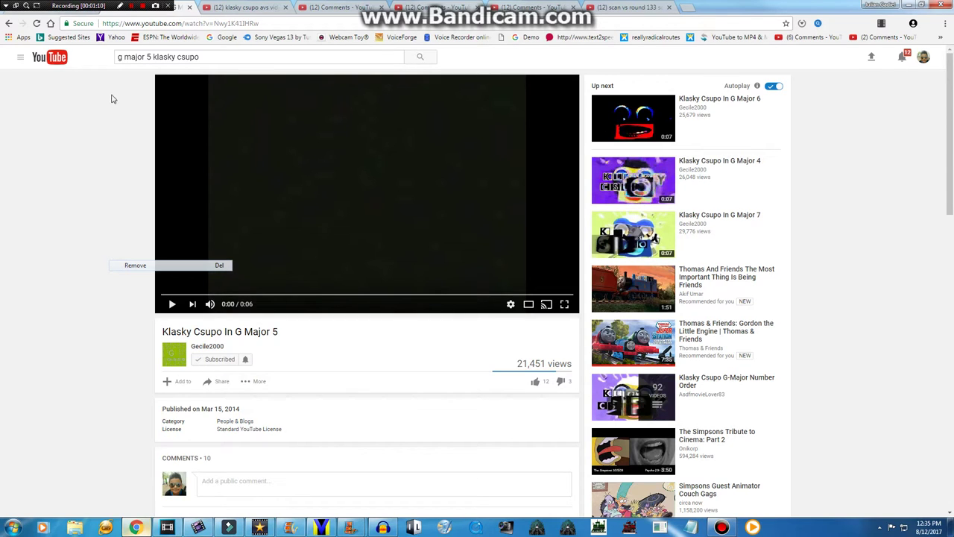
click(232, 6)
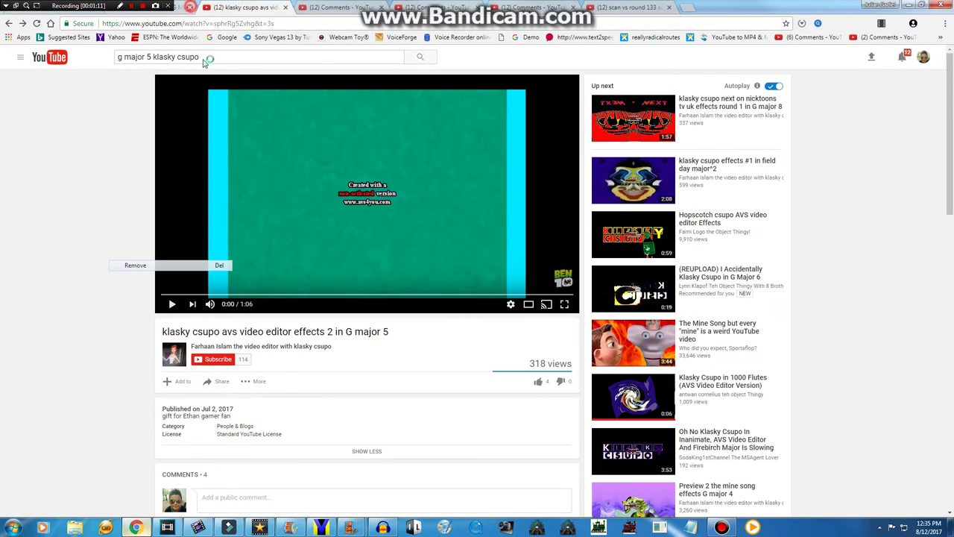
click(243, 150)
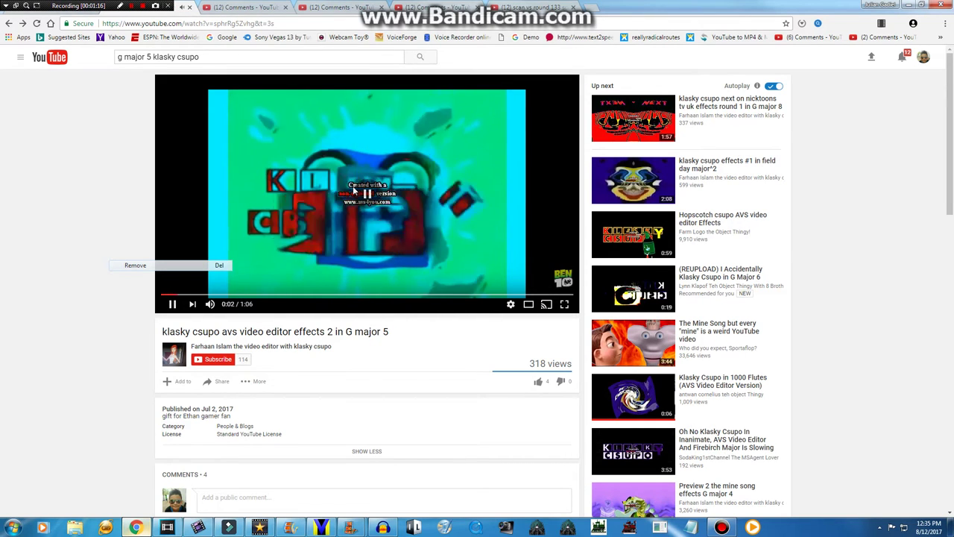
click(290, 256)
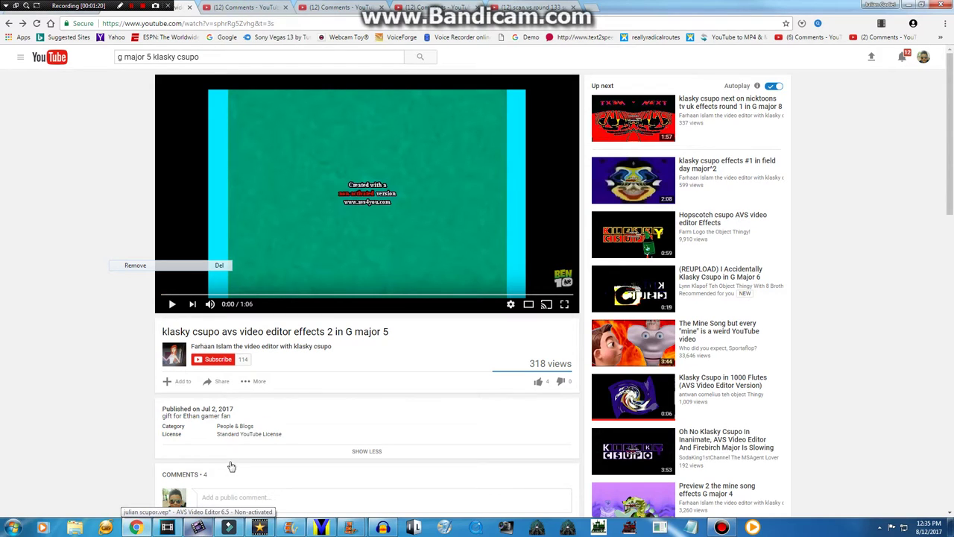
click(174, 293)
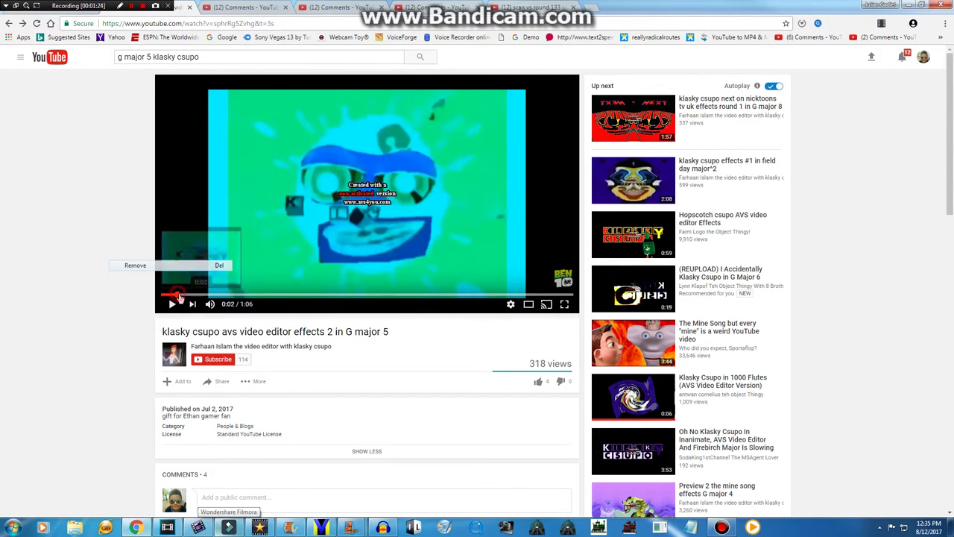
click(176, 295)
- Switch to AVS Video Editor and place the (NEW EFFECT) Klasky clip at the start of the main video track
click(229, 528)
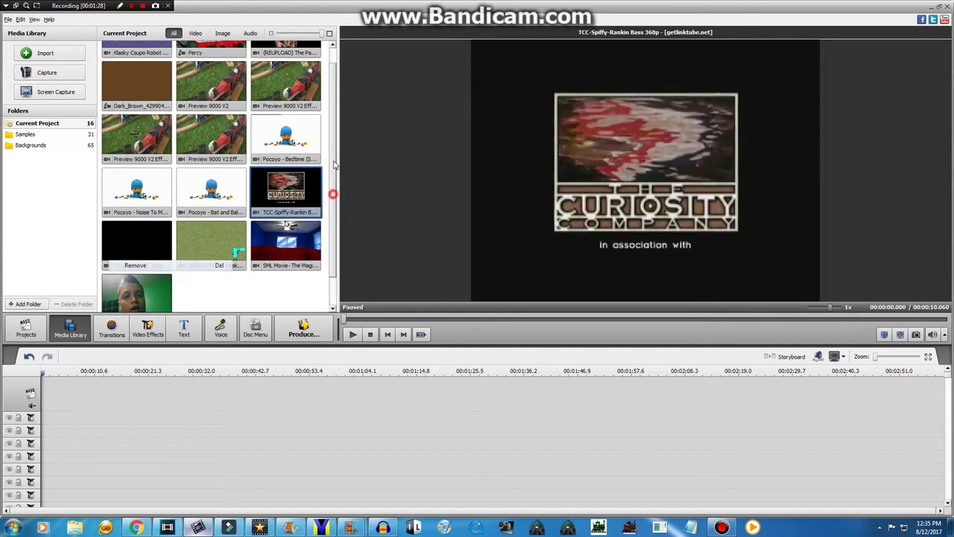
drag(212, 228, 59, 401)
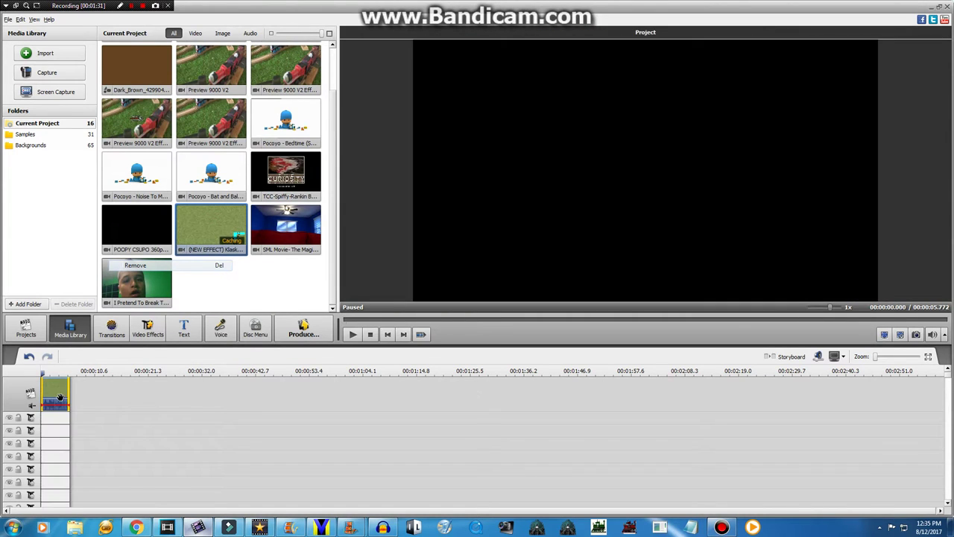
- Apply a Pitch Shift audio effect with a rate of 101 to the (NEW EFFECT) clip on the main track
right_click(59, 401)
click(84, 303)
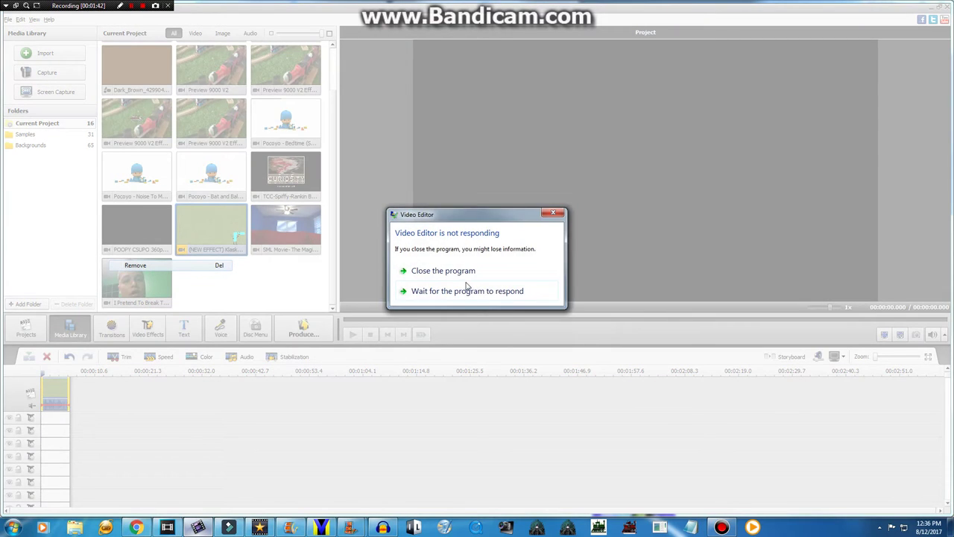
click(466, 291)
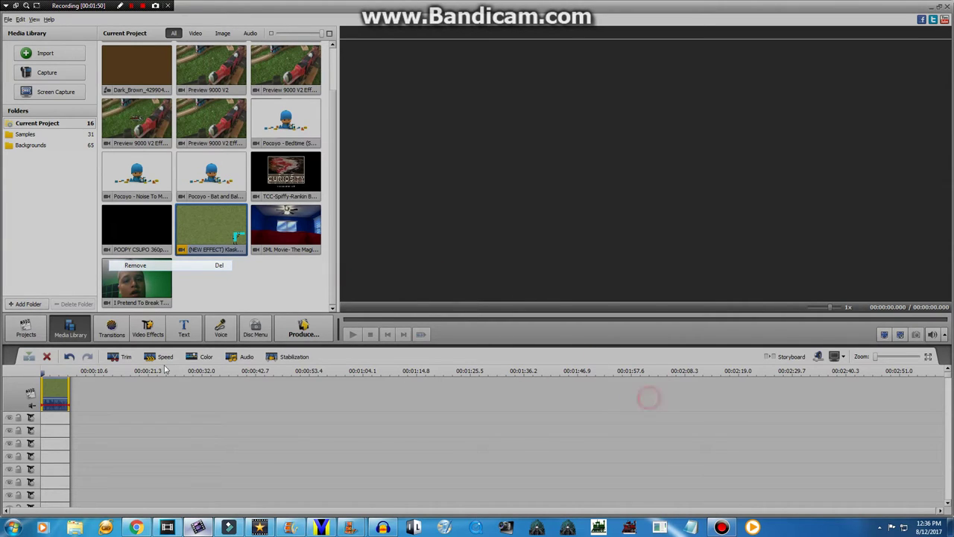
click(138, 527)
click(197, 527)
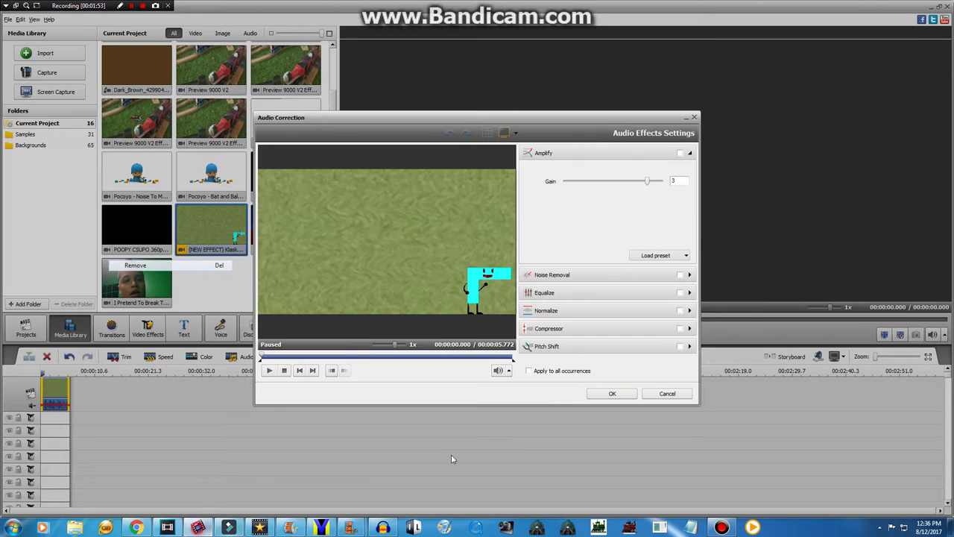
click(589, 346)
click(613, 272)
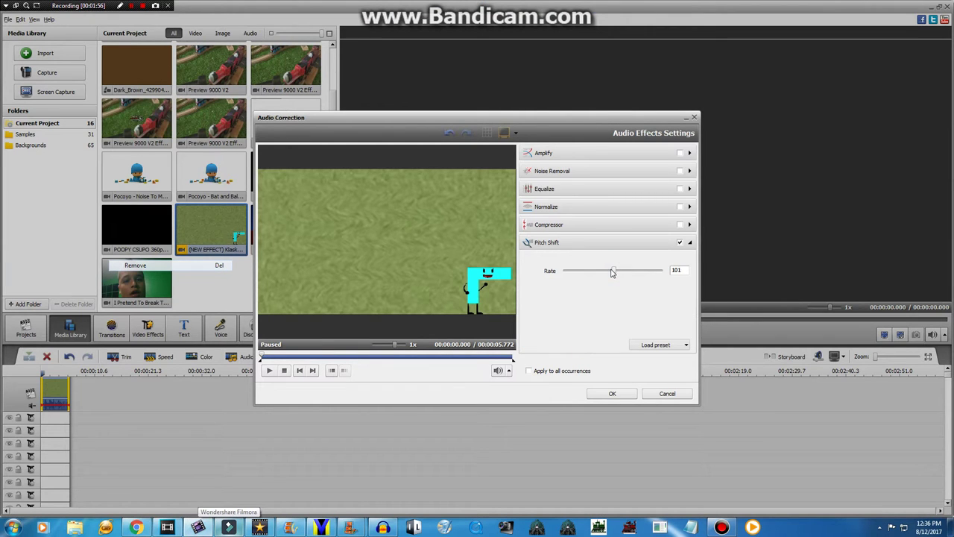
click(612, 392)
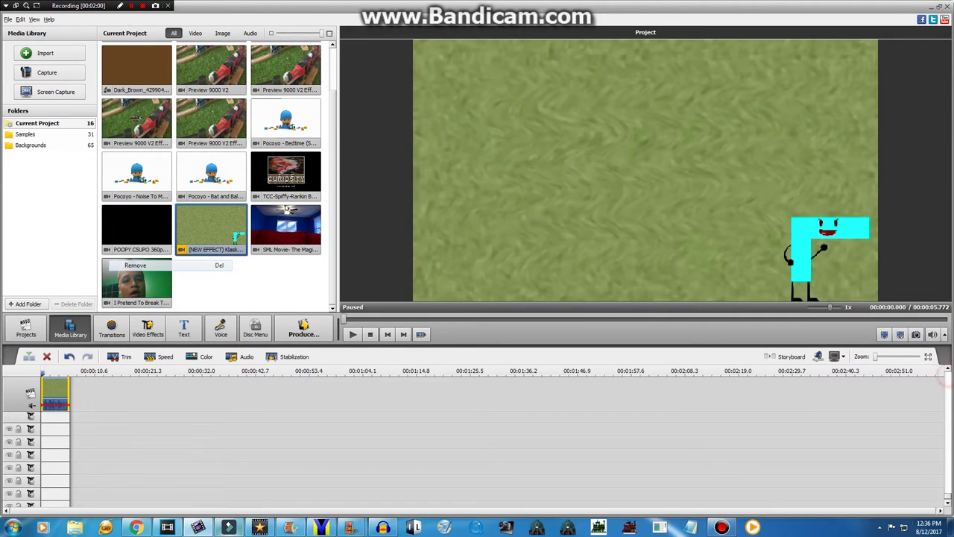
- Add the (NEW EFFECT) clip's audio at the start of a lower audio track and switch to Chrome
drag(199, 221, 44, 474)
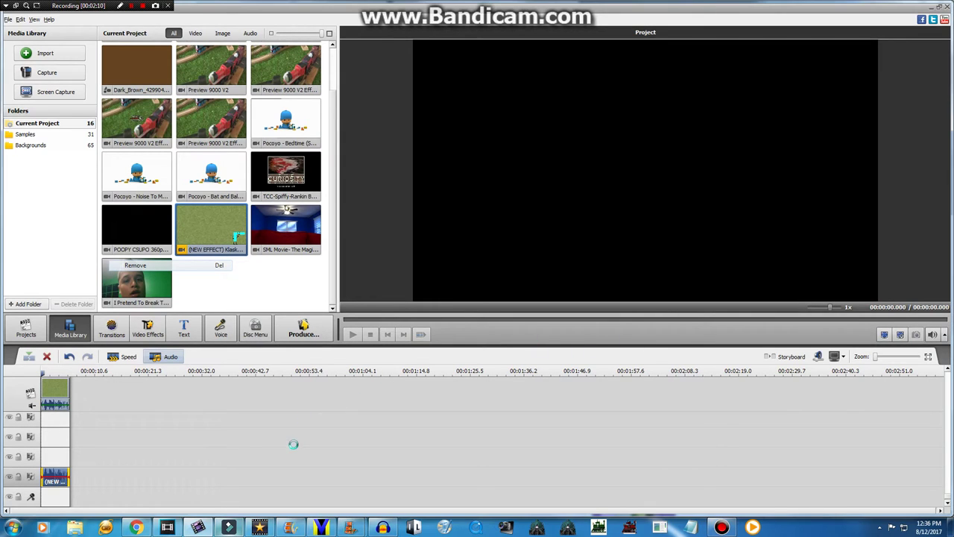
click(141, 526)
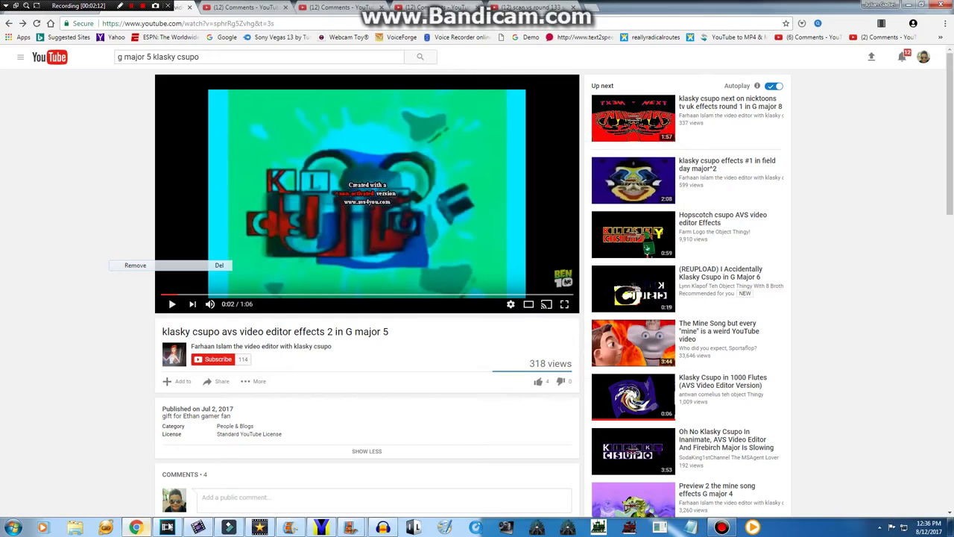
- Switch to AVS Video Editor and apply a Pitch Shift with a rate of 80 to the lower audio track's copy
click(198, 528)
click(586, 348)
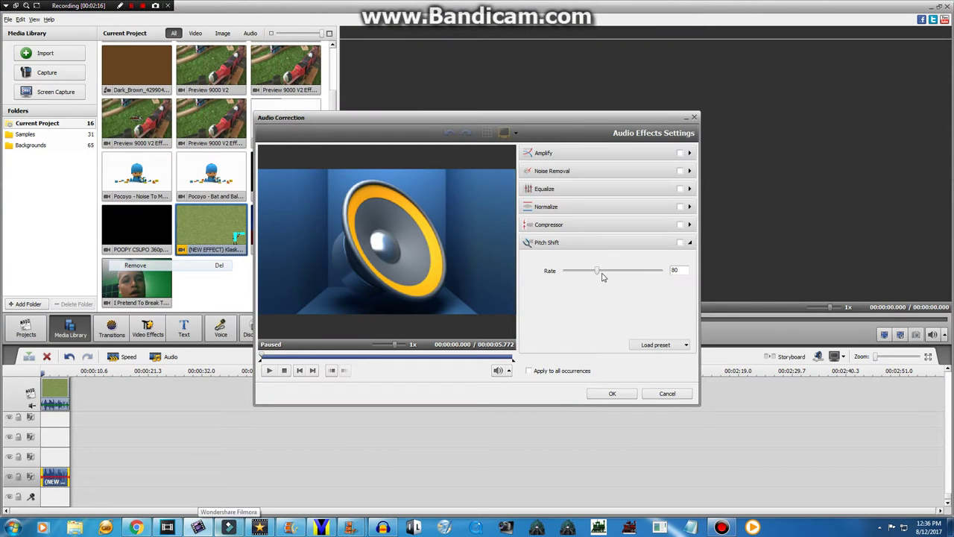
drag(604, 270, 608, 275)
drag(589, 294, 594, 294)
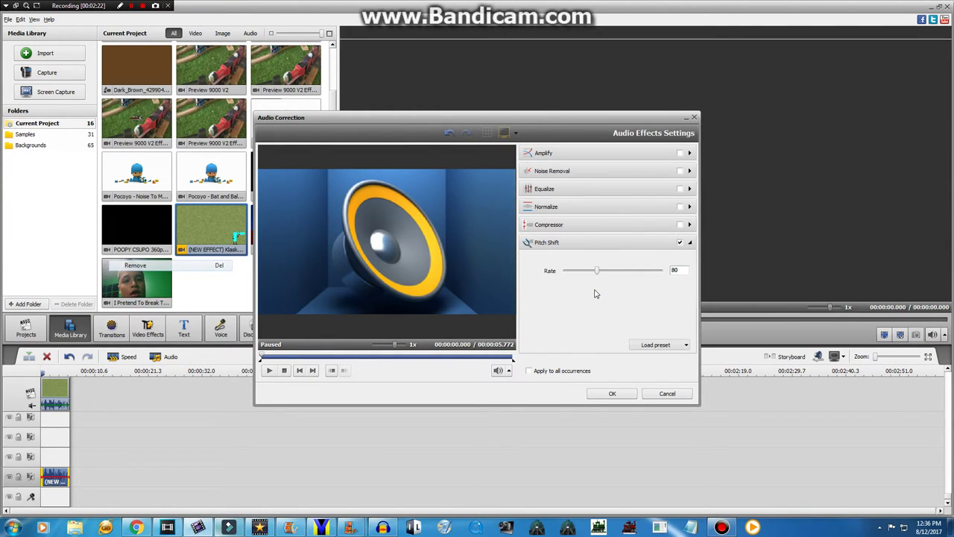
click(612, 393)
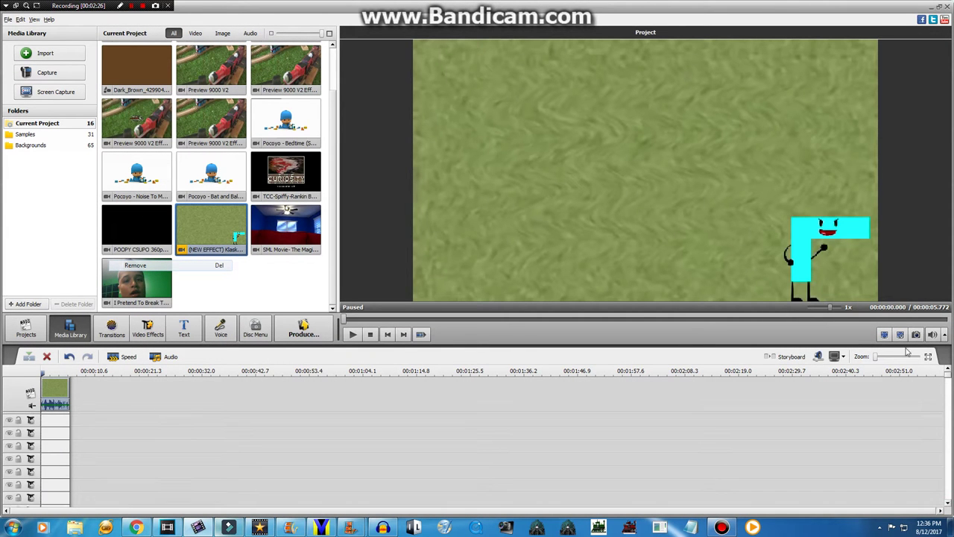
- Add the Invert video effect to the first effect track beneath the (NEW EFFECT) clip, matching the clip's length
right_click(50, 385)
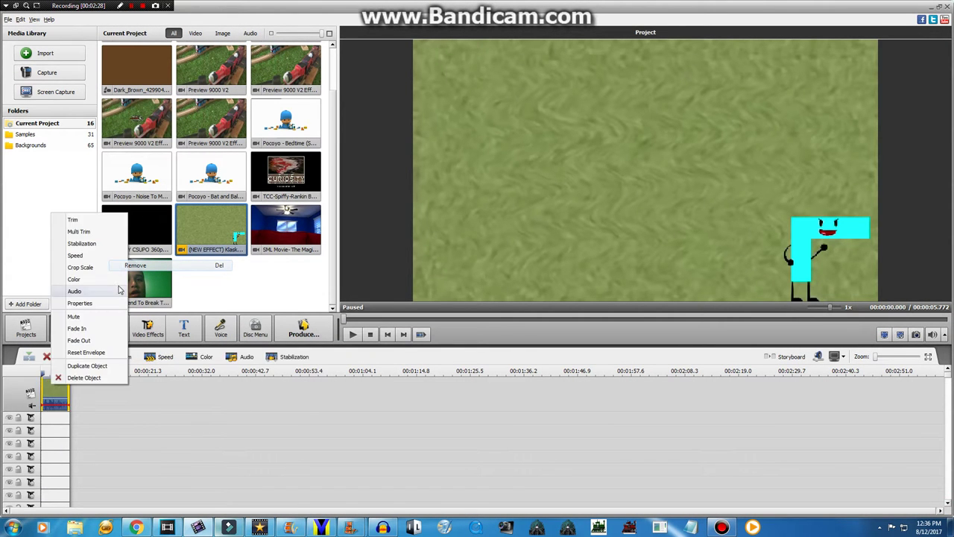
click(147, 325)
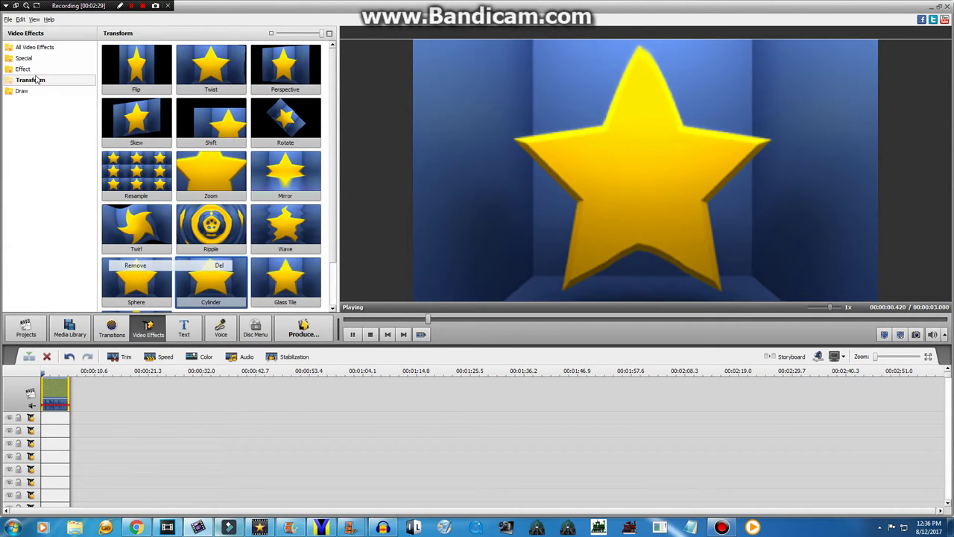
click(25, 69)
click(117, 277)
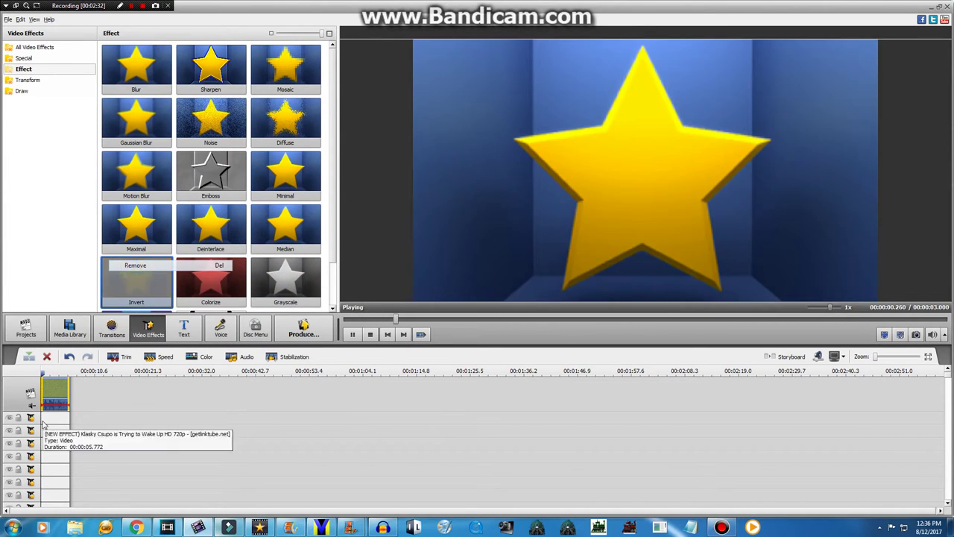
drag(116, 297, 69, 417)
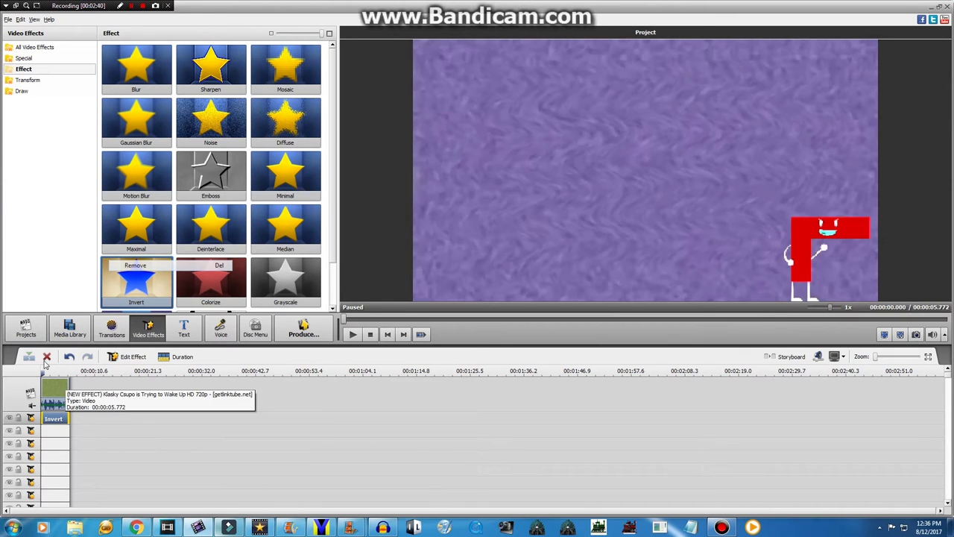
- Add the Sepia video effect to the second effect track and shorten it to the length of the main clip
drag(211, 283, 53, 64)
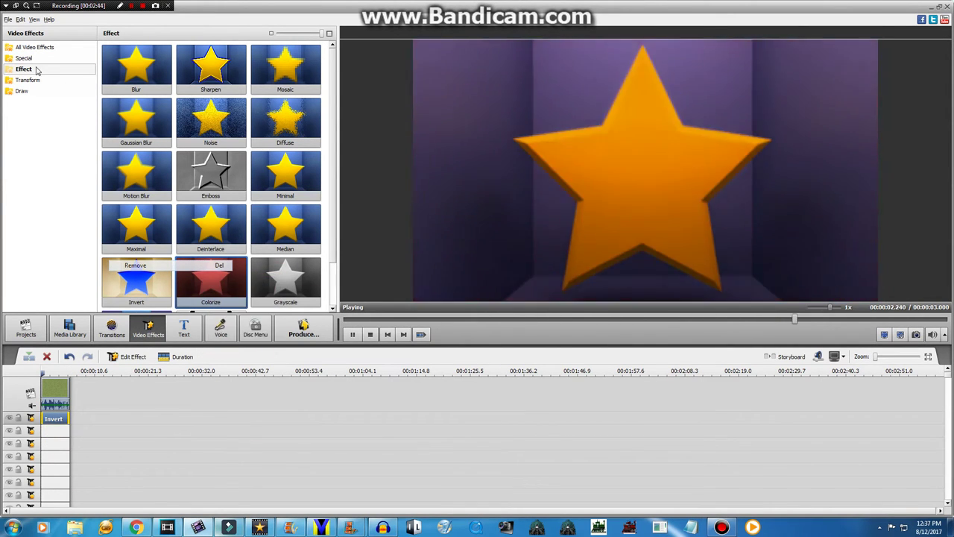
click(25, 58)
drag(52, 337, 114, 433)
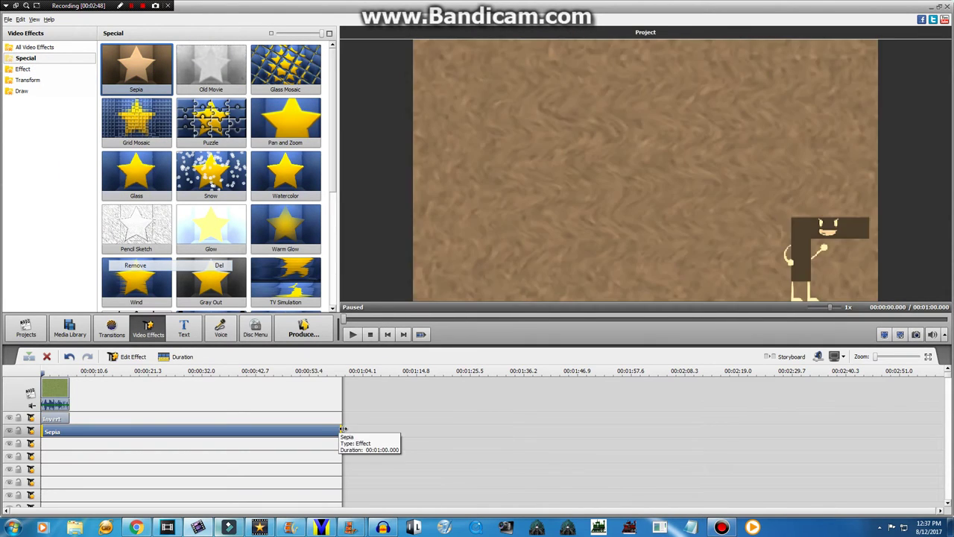
drag(341, 432, 66, 430)
right_click(57, 431)
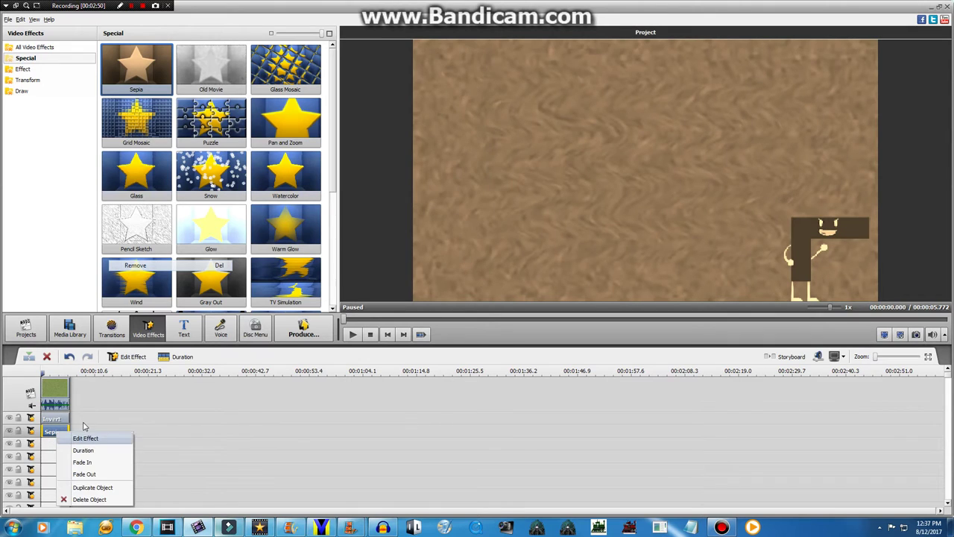
click(83, 434)
click(135, 527)
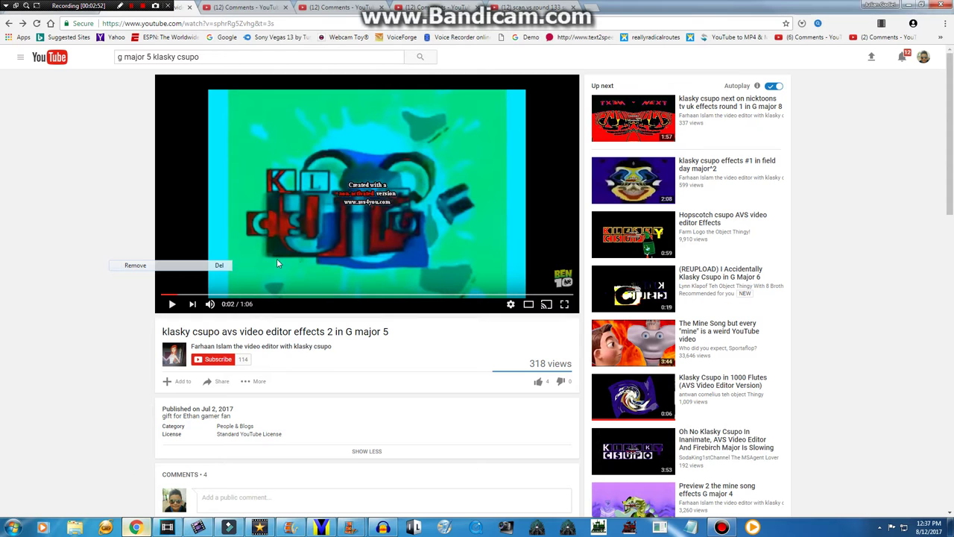
click(198, 527)
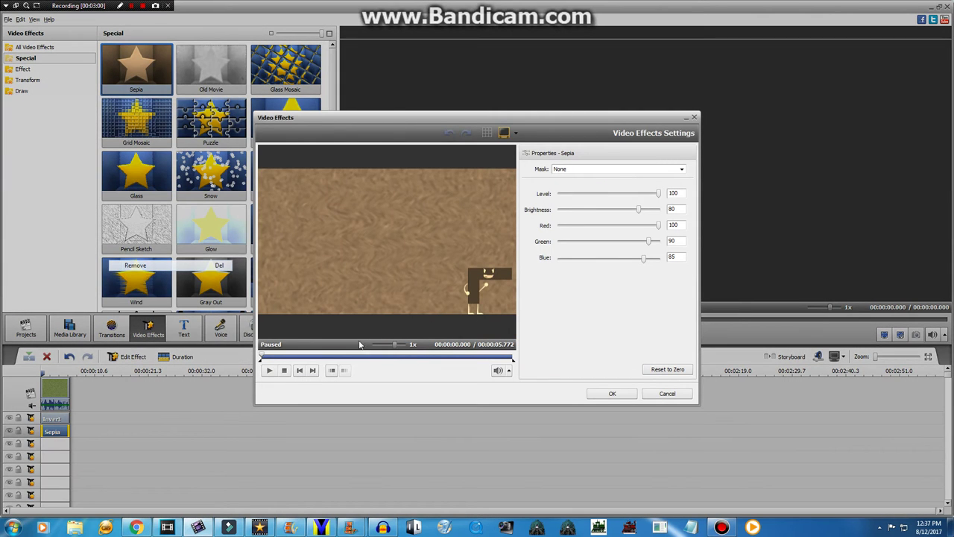
click(336, 355)
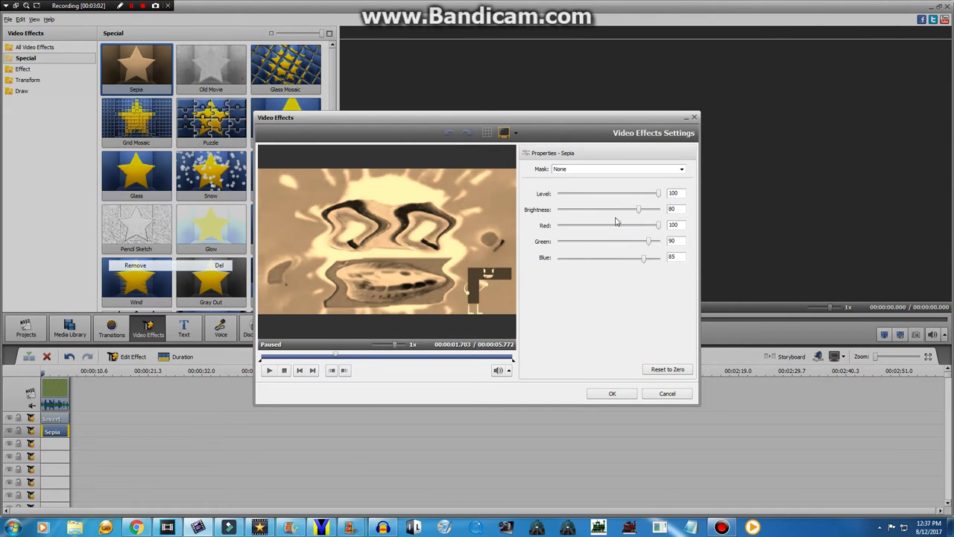
drag(621, 224, 686, 226)
drag(618, 241, 681, 219)
drag(584, 241, 688, 225)
drag(622, 257, 671, 258)
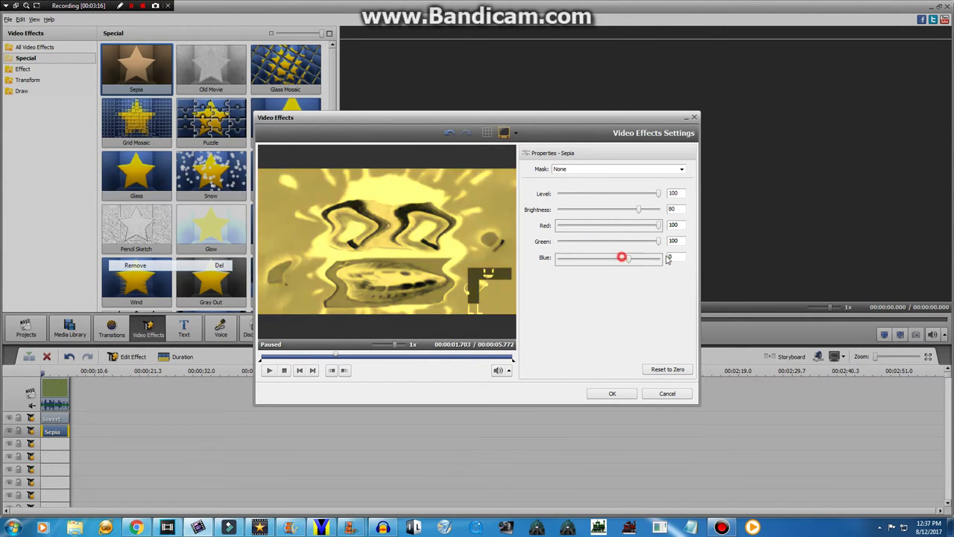
drag(607, 229, 502, 243)
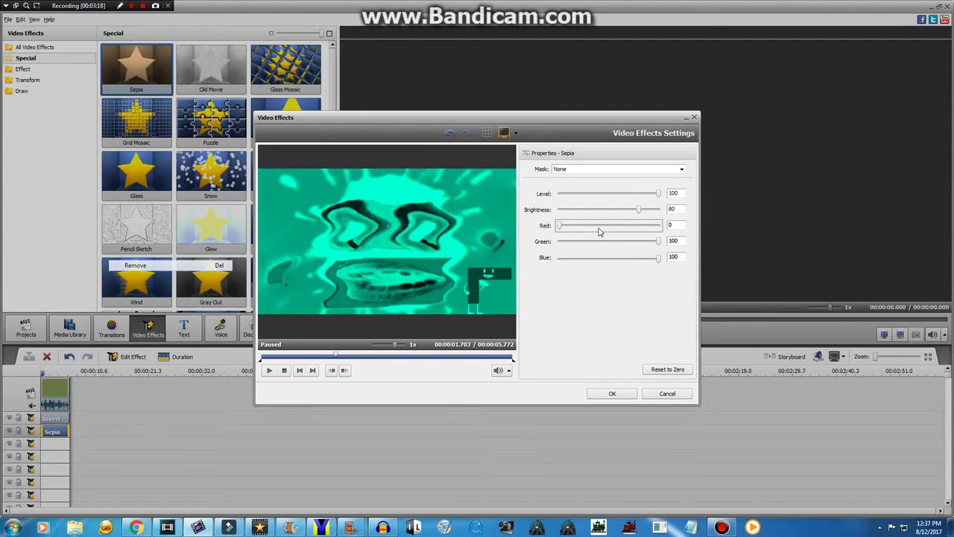
drag(600, 232, 675, 229)
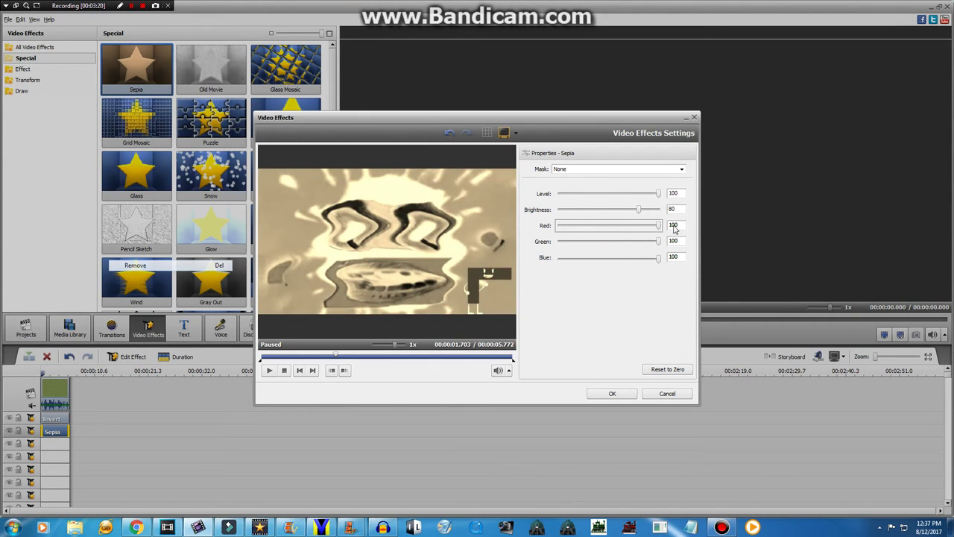
click(661, 395)
- Switch to Chrome, search YouTube for "g major 2 avs" in a duplicated tab and expand the description of "Klasky Csupo in G Major 2 (AVS Version)"
click(136, 527)
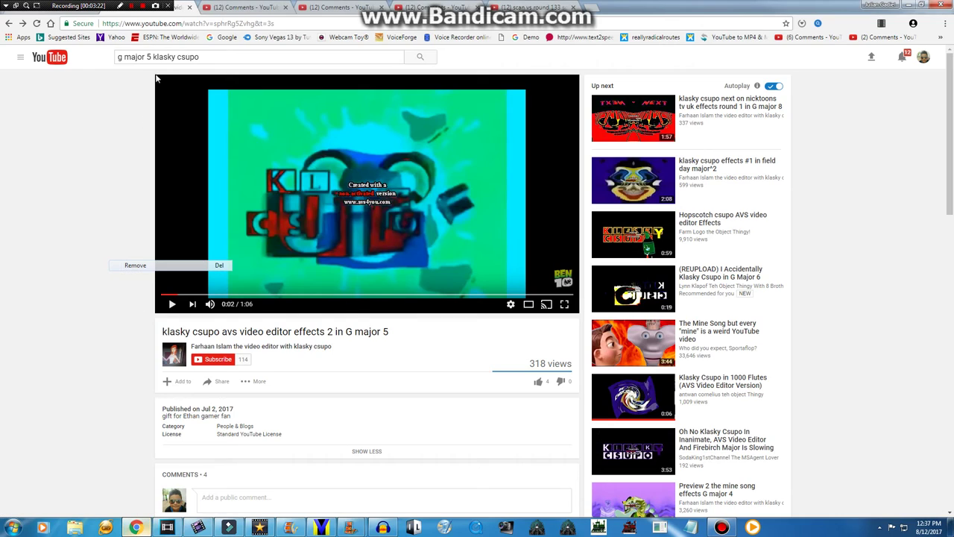
right_click(190, 13)
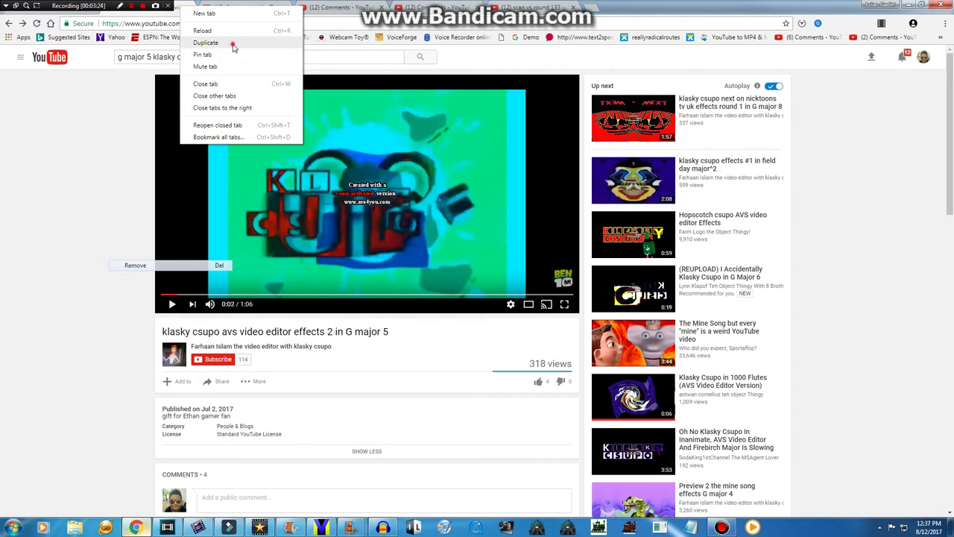
click(234, 43)
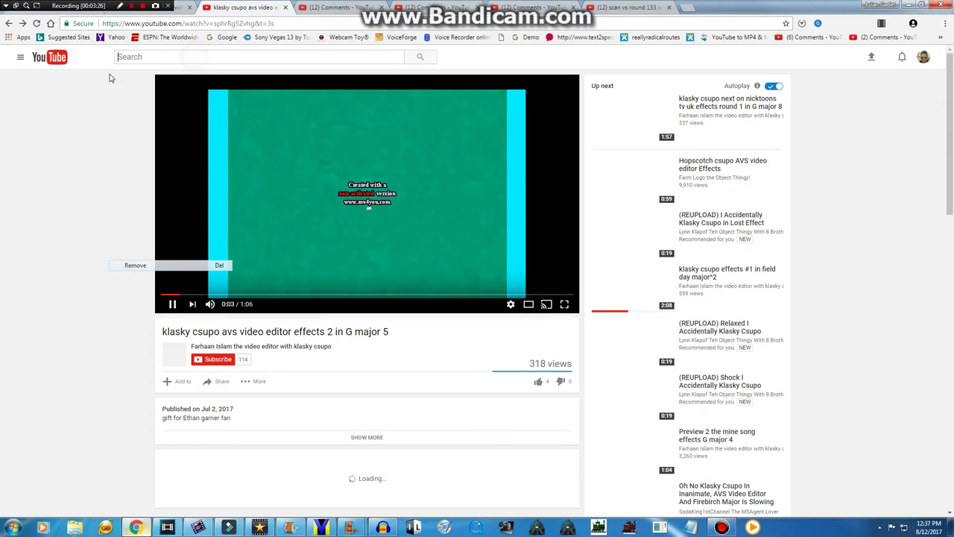
text(g major)
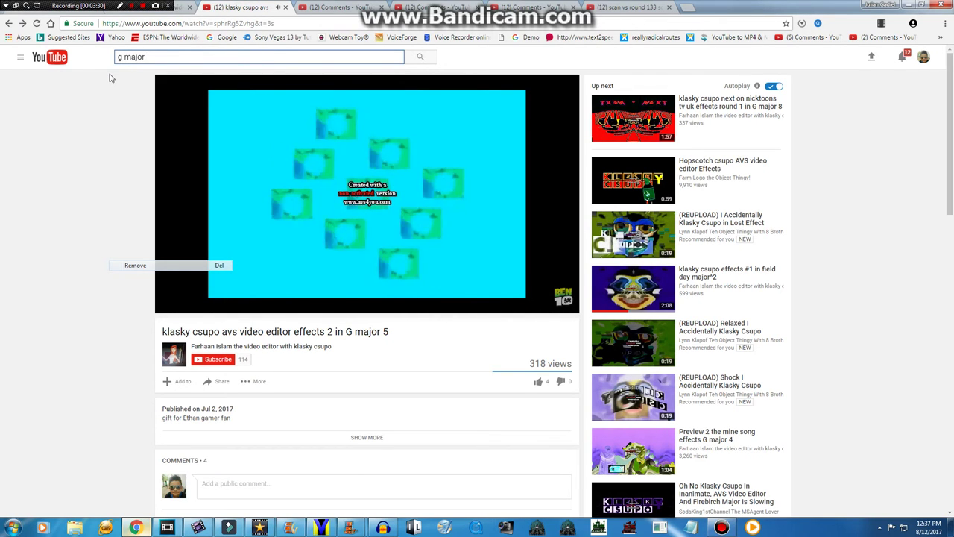
text(2 avs)
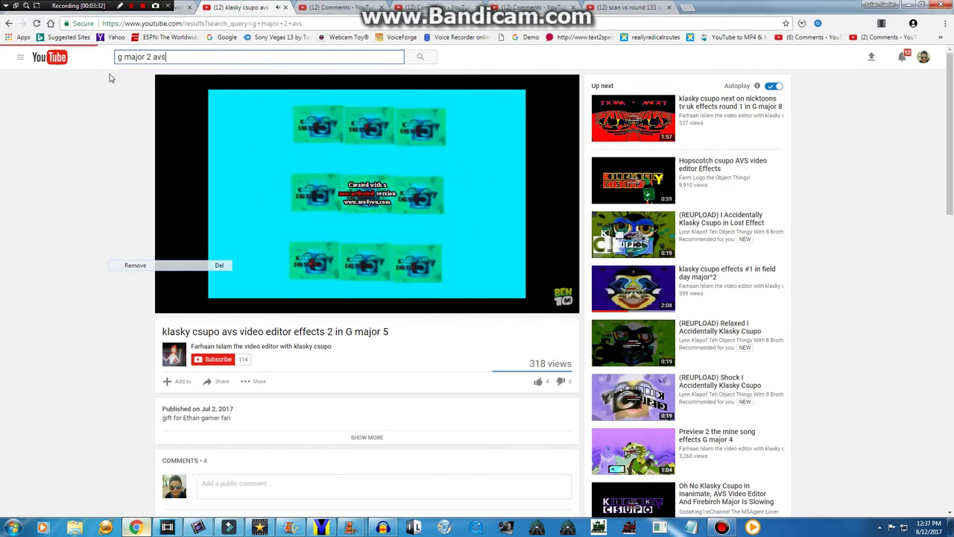
key(Return)
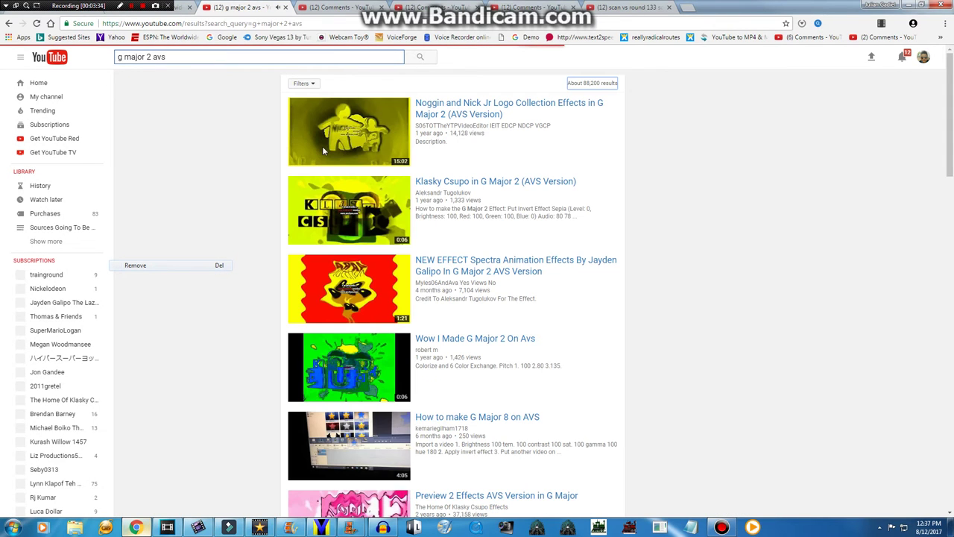
click(345, 208)
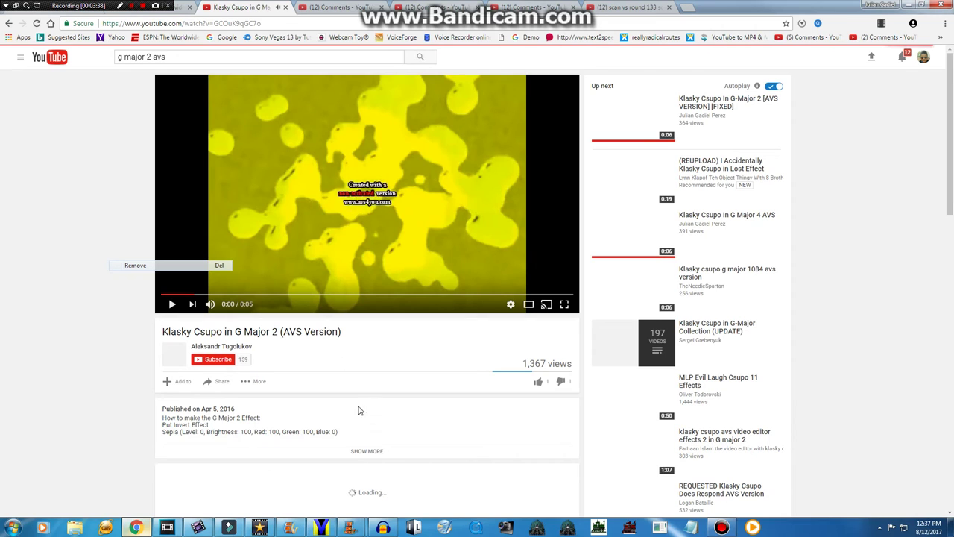
click(355, 452)
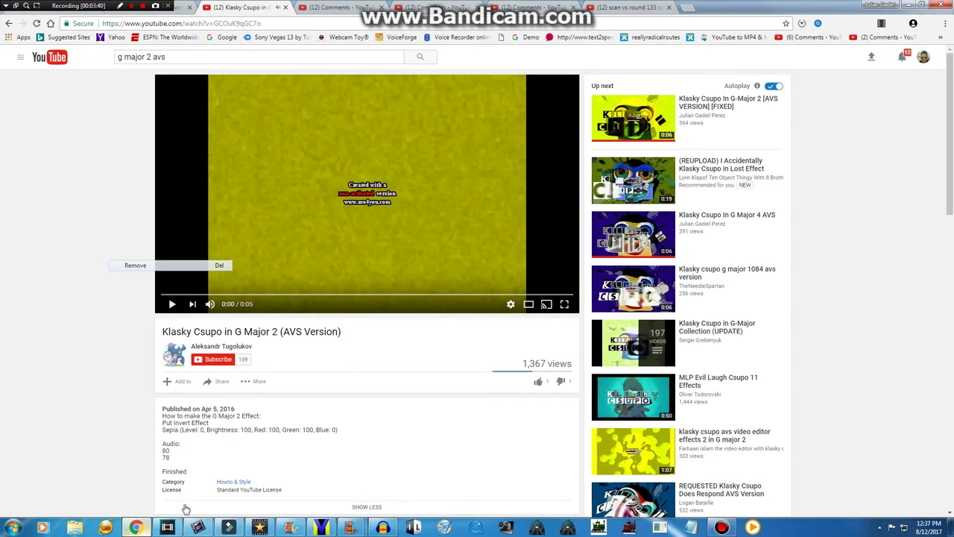
- Reopen the Sepia effect's settings in AVS Video Editor and check the one-second frame of the G Major 2 reference video in Chrome
click(199, 527)
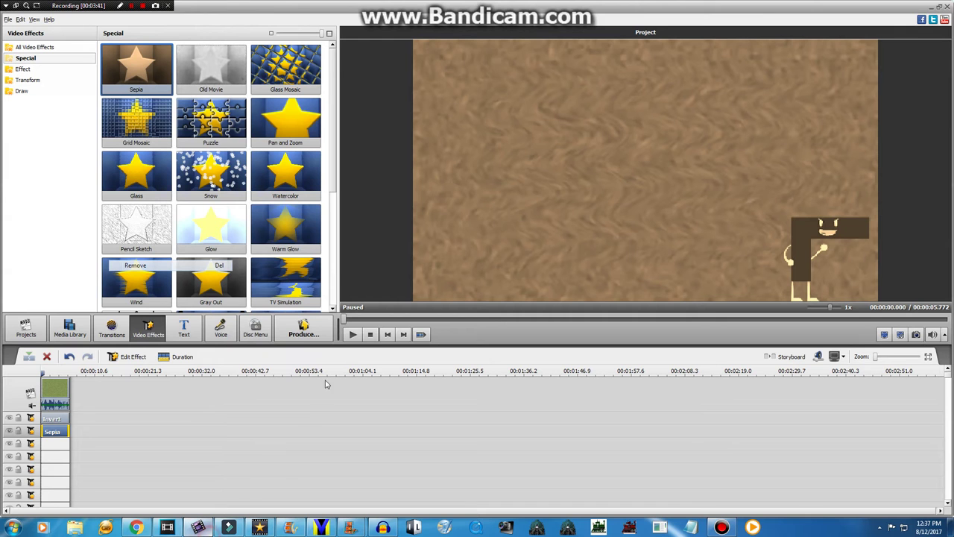
right_click(58, 430)
click(87, 451)
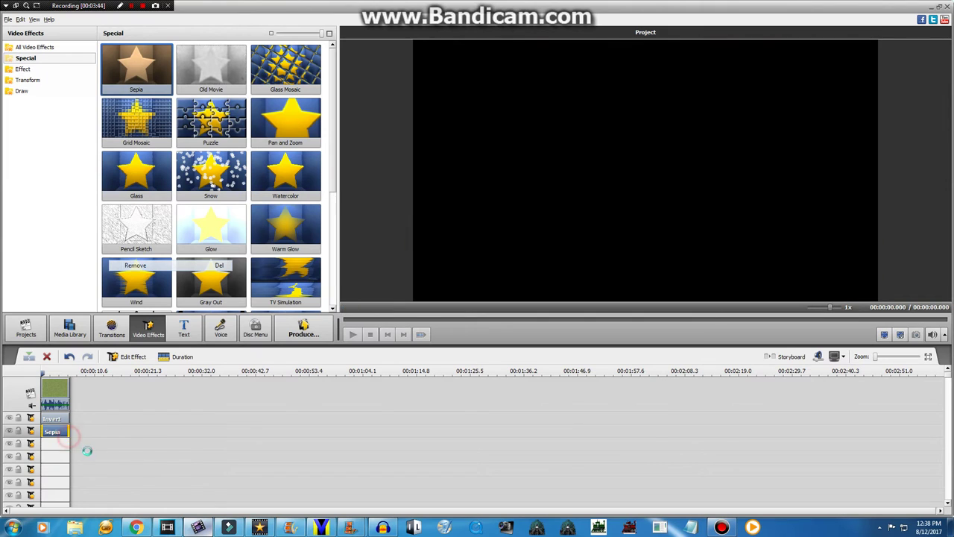
click(137, 527)
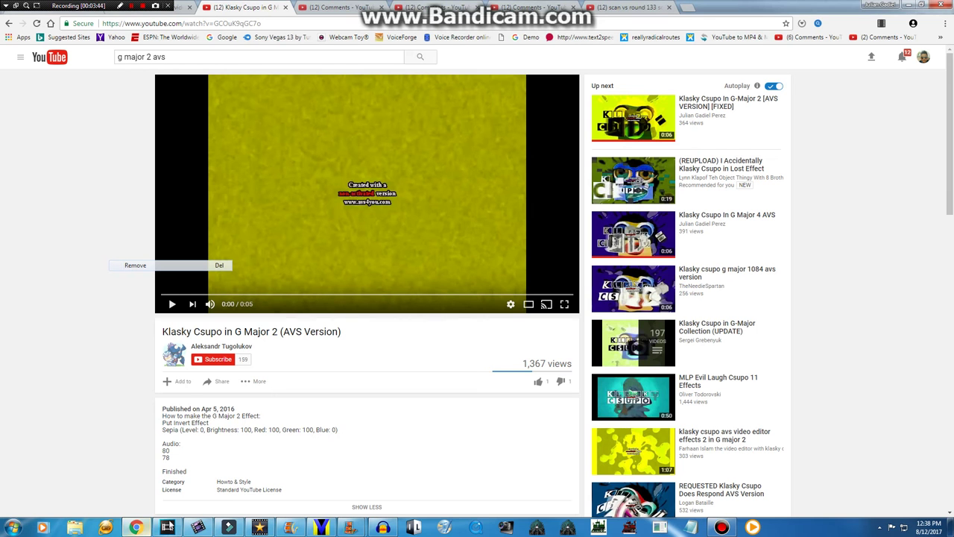
click(282, 296)
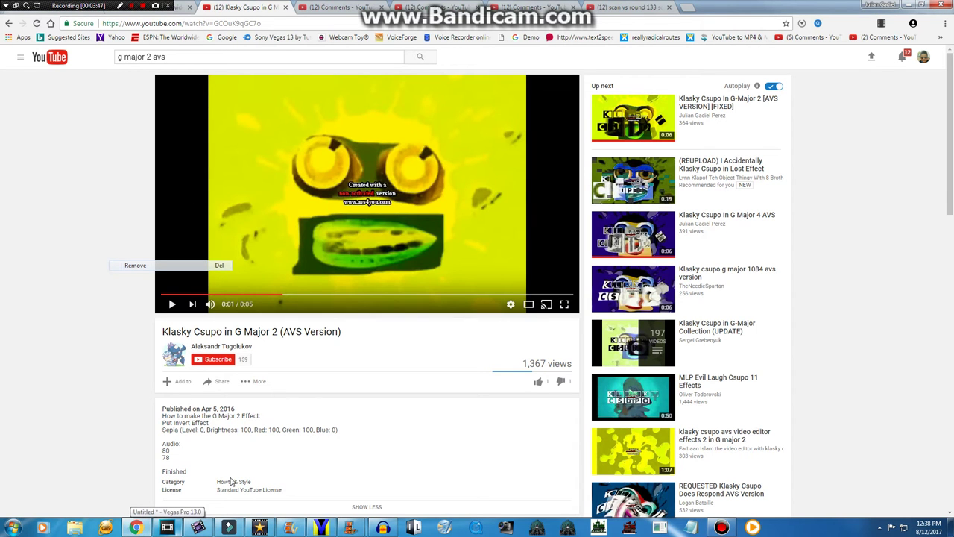
click(199, 527)
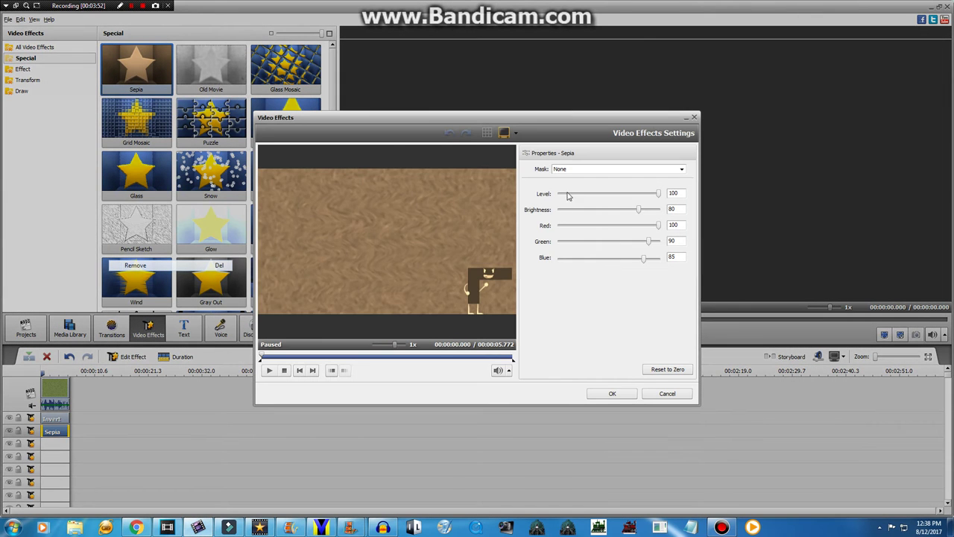
- Set the Sepia effect's Level to 0 and Red to 0, previewing the frame at about 1.5 seconds
click(565, 193)
click(325, 357)
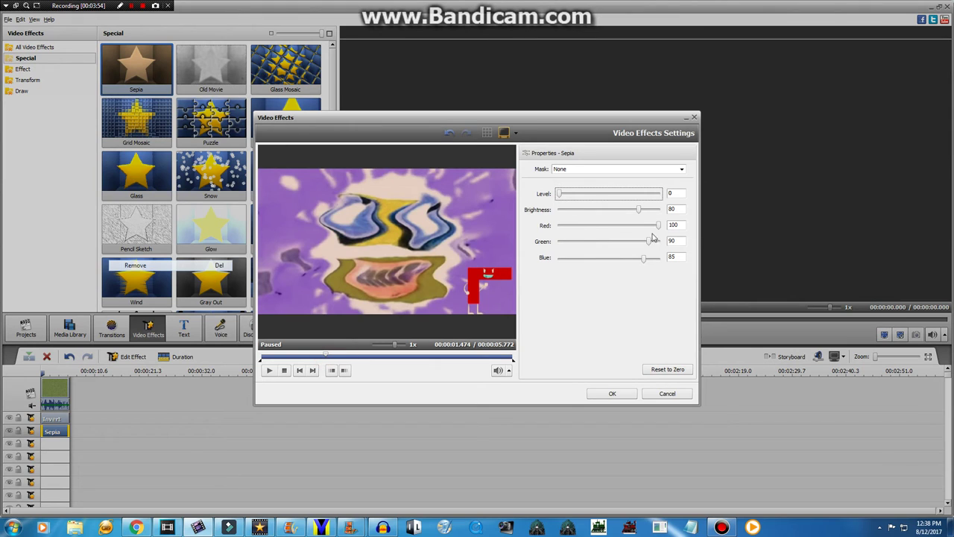
drag(638, 226, 669, 227)
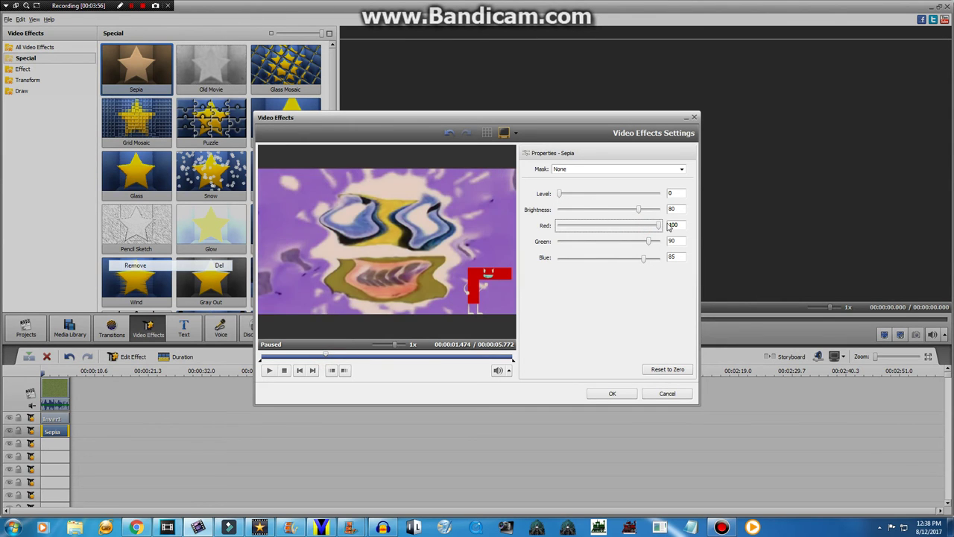
mouse_move(560, 194)
mouse_down()
mouse_move(670, 195)
mouse_move(558, 197)
mouse_up()
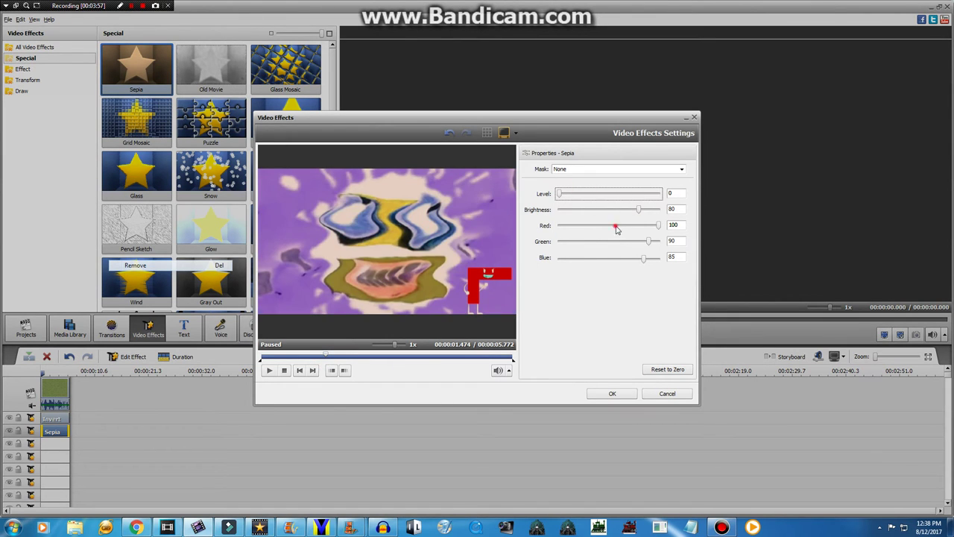
drag(617, 230, 533, 231)
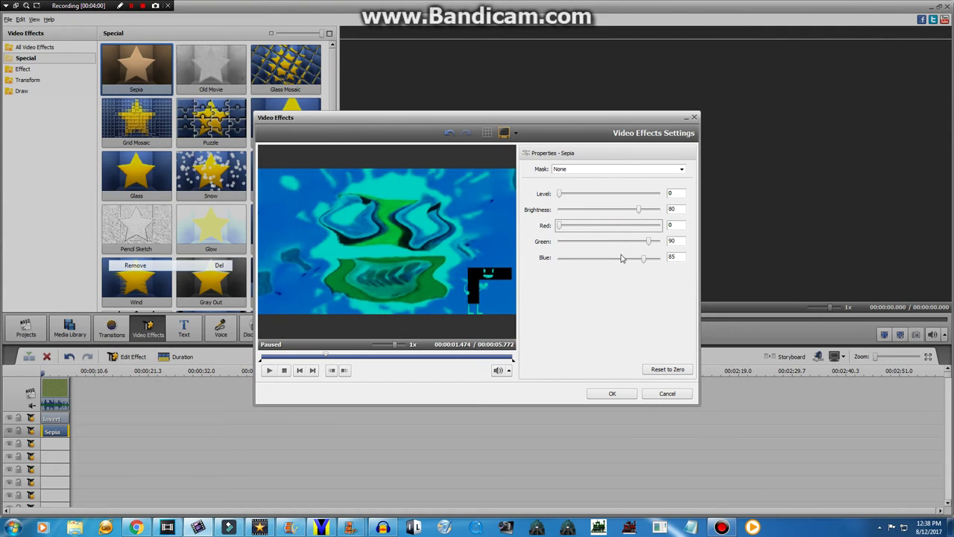
- Compare with the G Major 2 and G Major 5 reference videos in Chrome, and apply Sepia with Green and Blue at 100 in AVS Video Editor
click(136, 528)
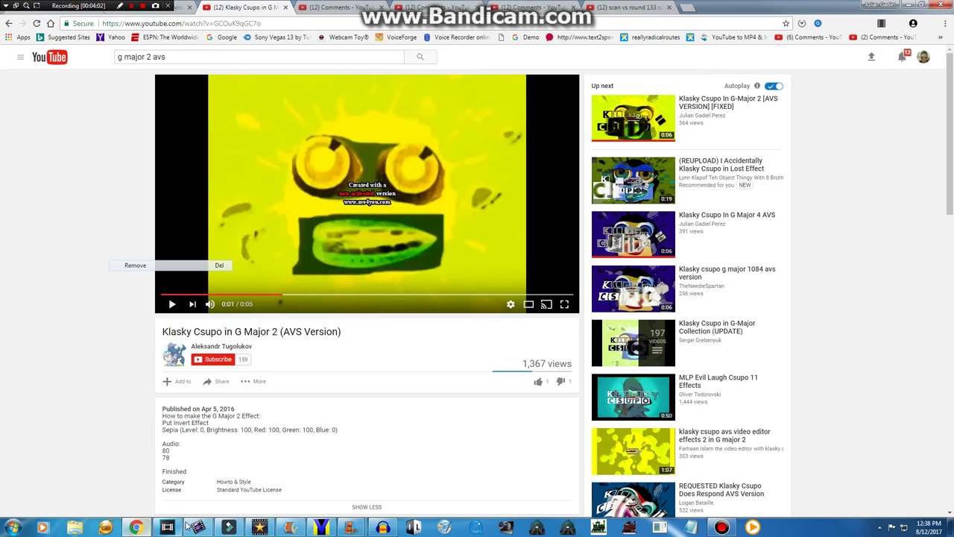
click(198, 528)
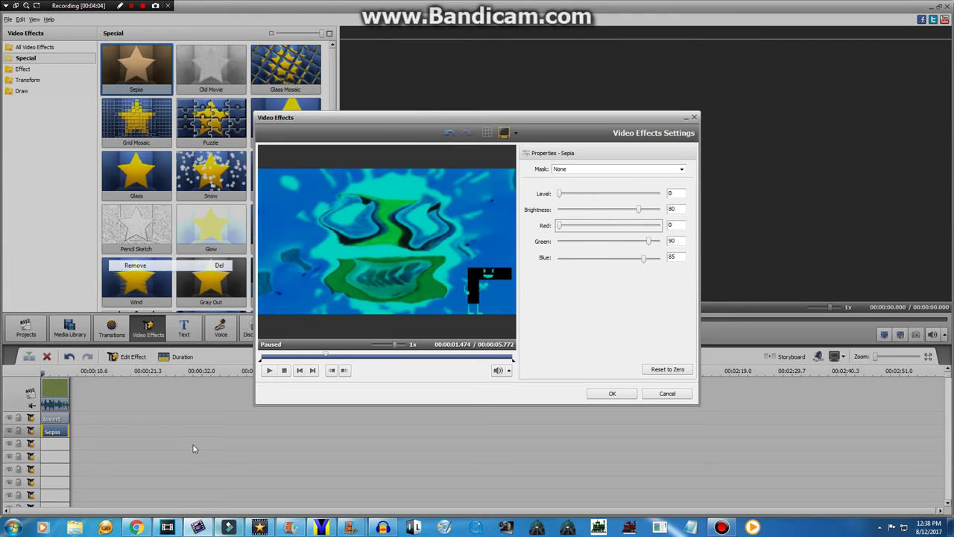
click(137, 528)
click(180, 6)
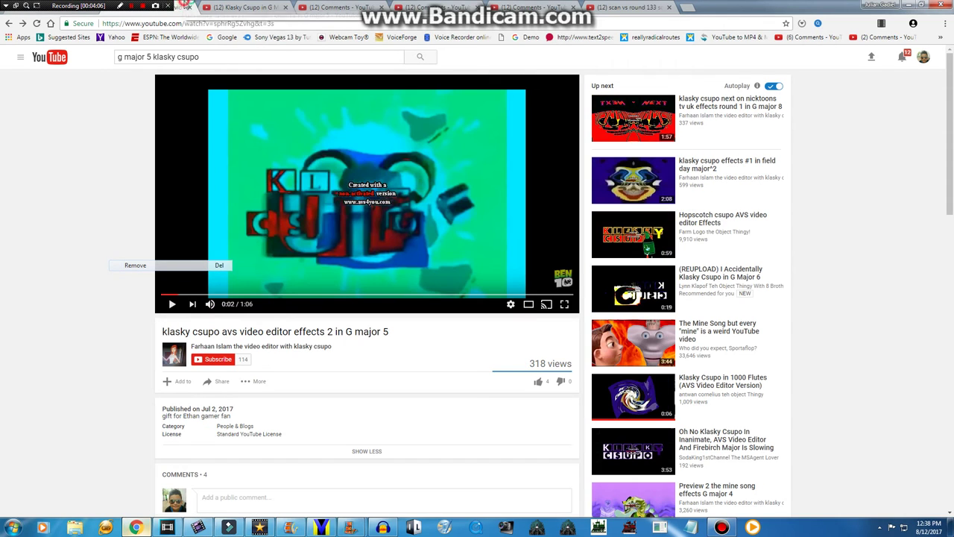
click(226, 5)
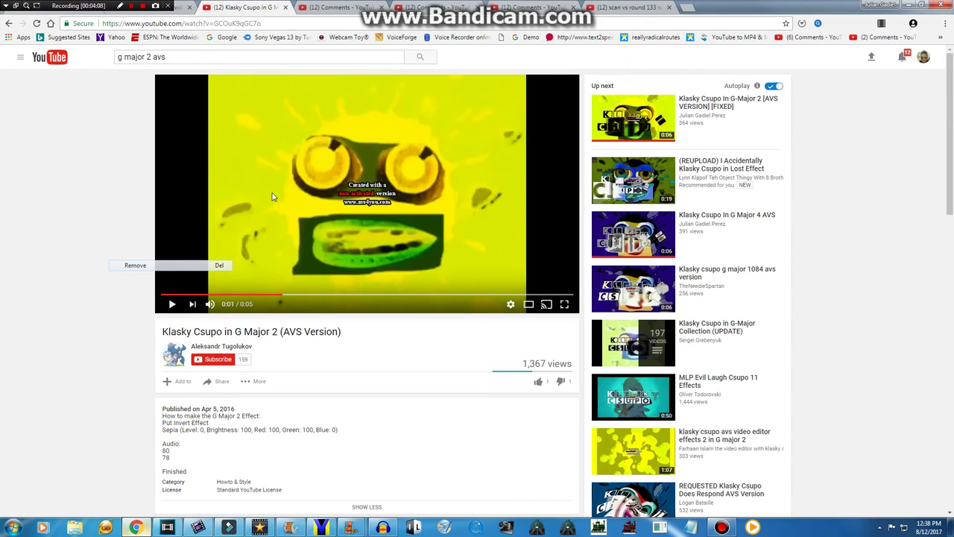
click(183, 5)
click(196, 527)
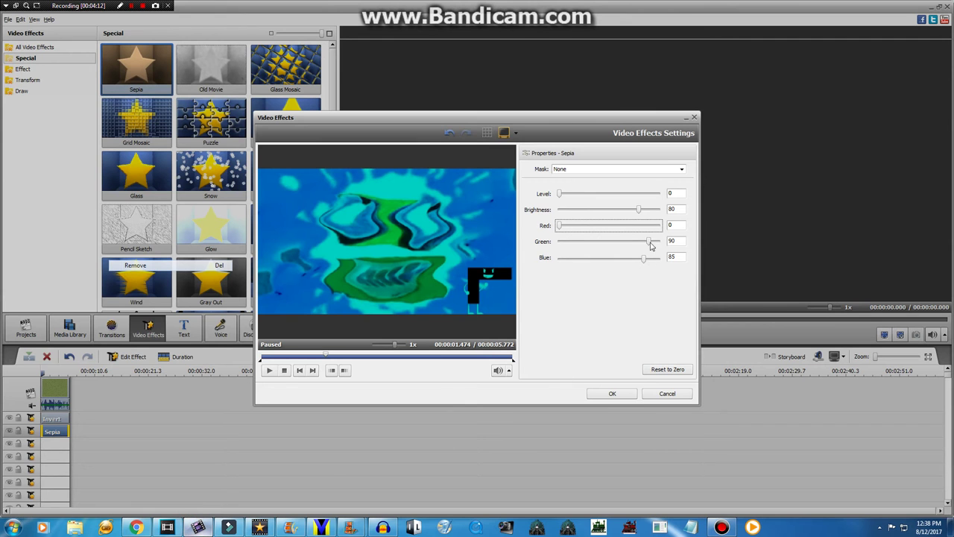
drag(651, 246, 693, 264)
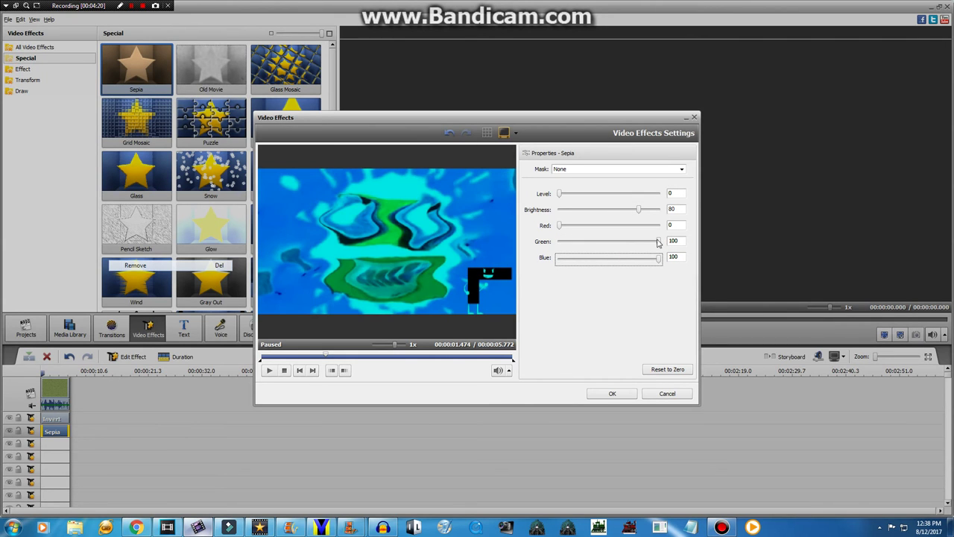
click(608, 396)
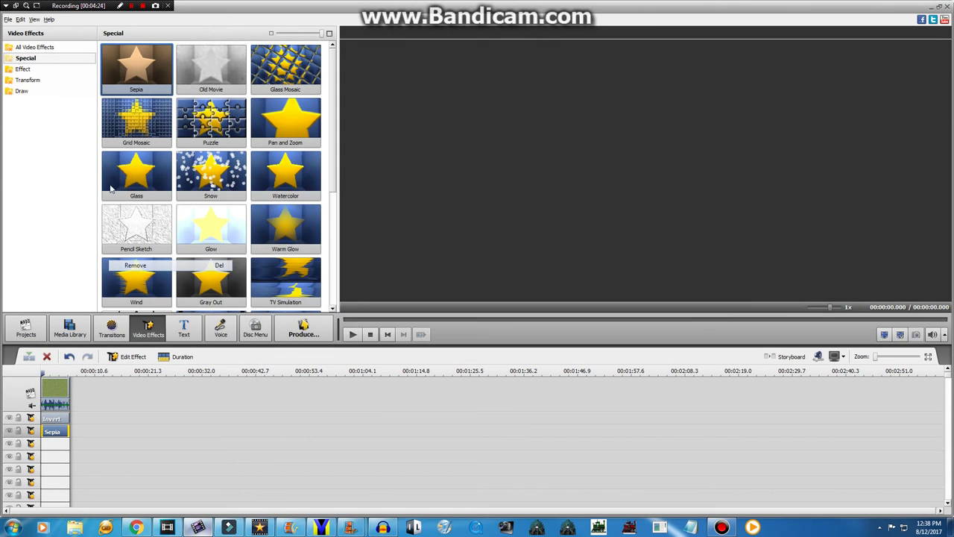
- Recheck the G Major 5 reference in Chrome, and add the Color Exchange effect to AVS Video Editor's third effect track, shortened to the main clip's length
click(134, 526)
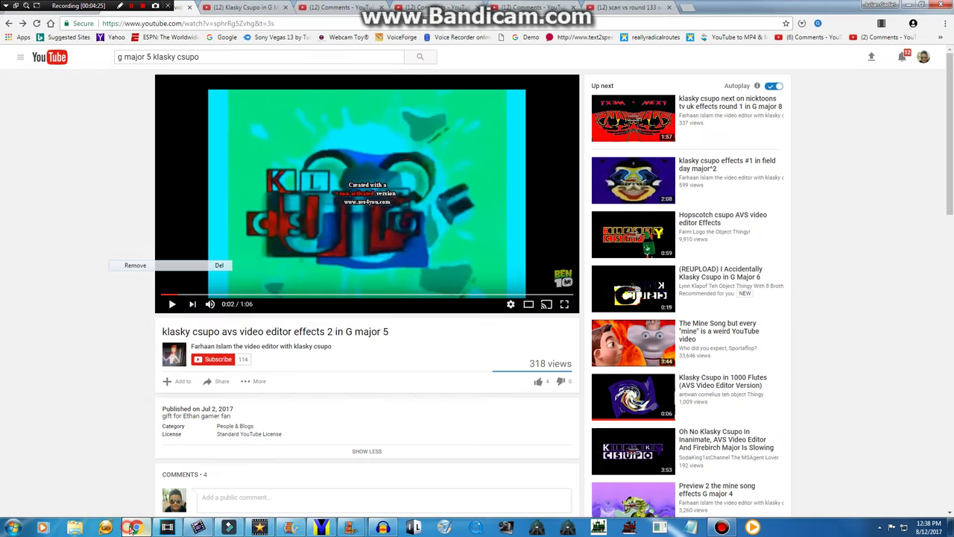
click(199, 527)
click(30, 68)
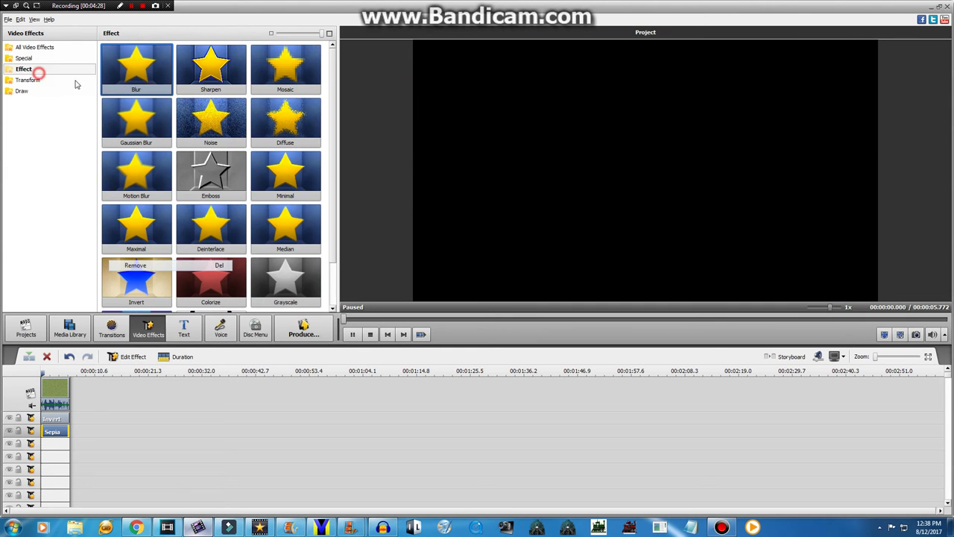
drag(331, 171, 338, 244)
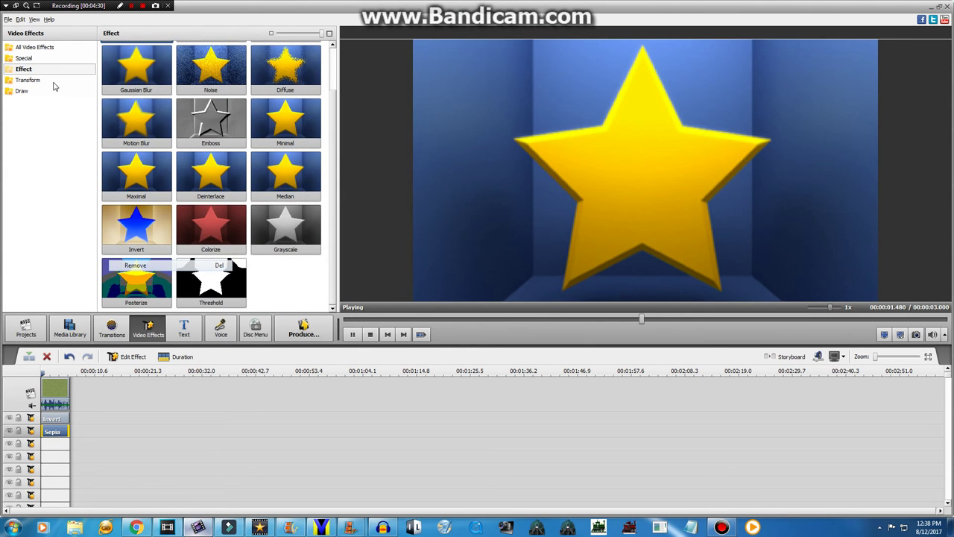
click(33, 59)
drag(331, 114, 332, 273)
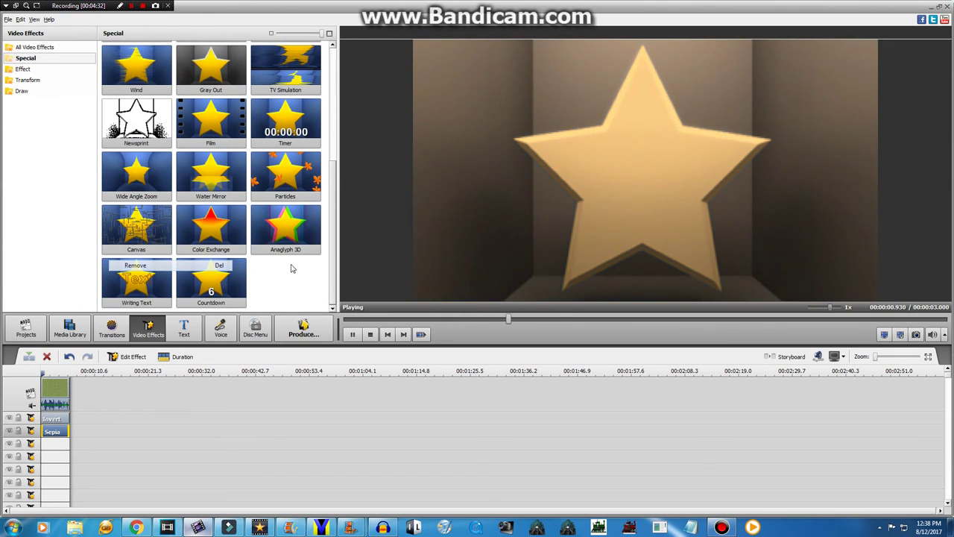
drag(213, 226, 73, 443)
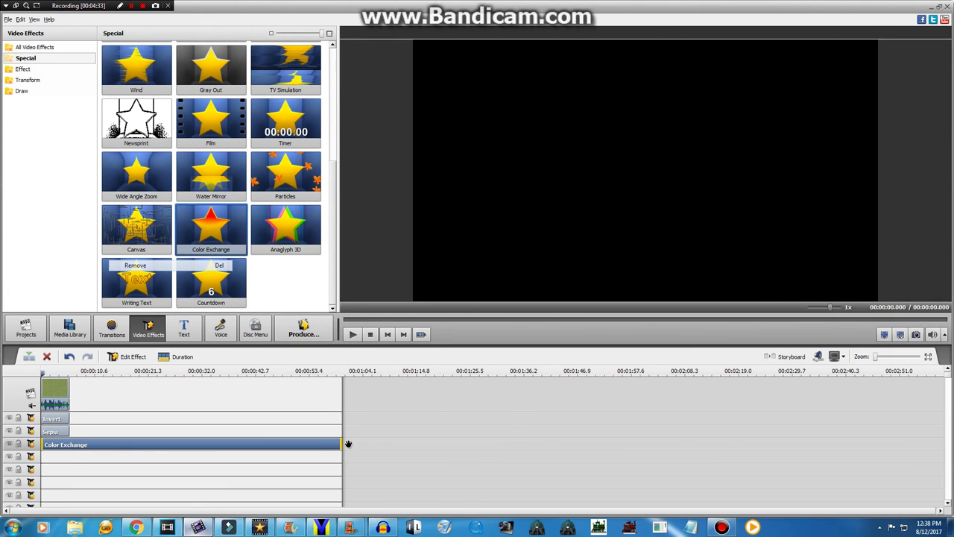
drag(342, 444, 68, 455)
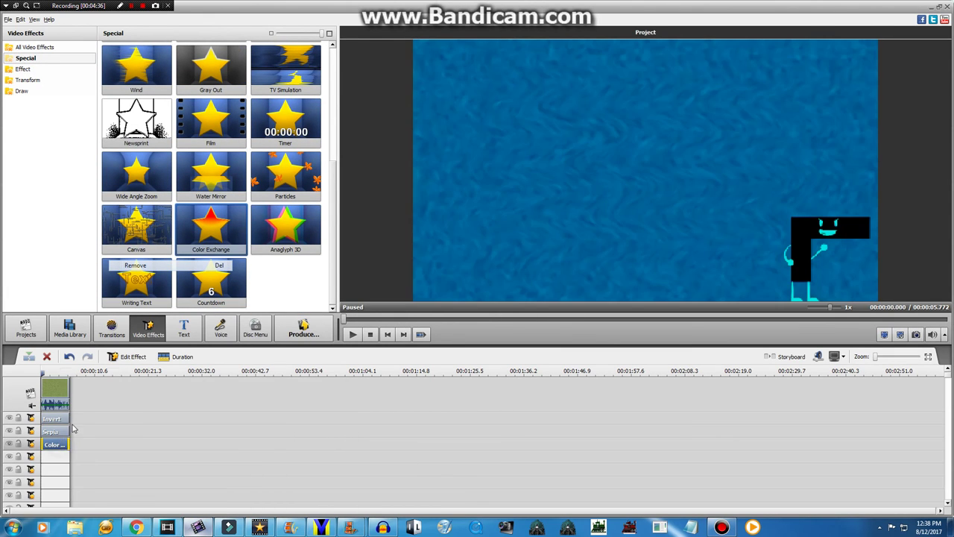
- Open the Color Exchange effect's settings, check the G Major 5 reference in Chrome, and set Color 1 to black, keeping Color 2 red
right_click(73, 429)
click(88, 378)
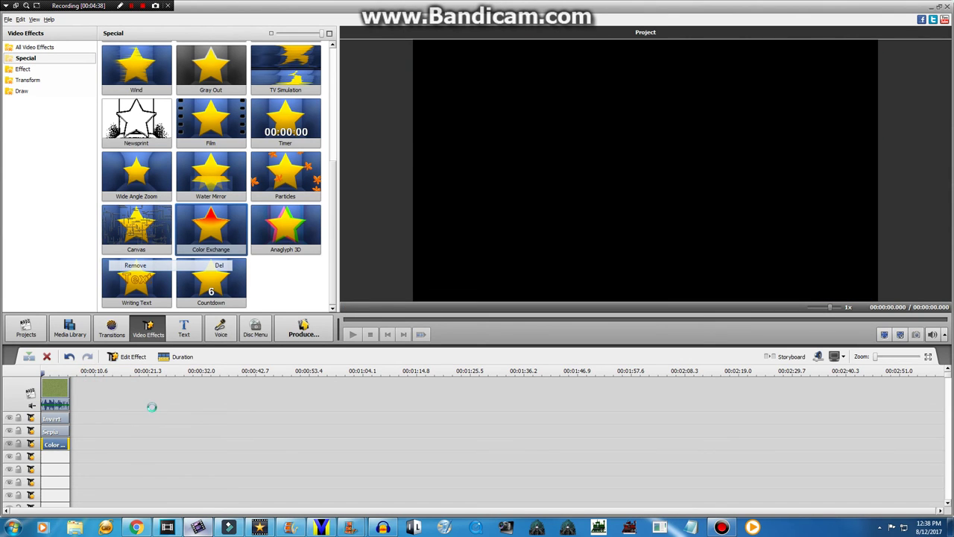
click(135, 527)
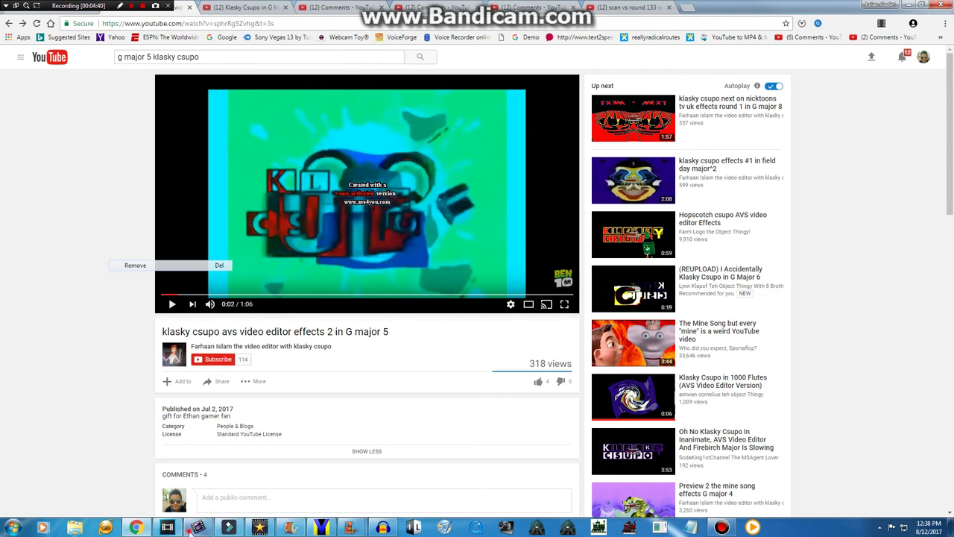
key(alt+Tab)
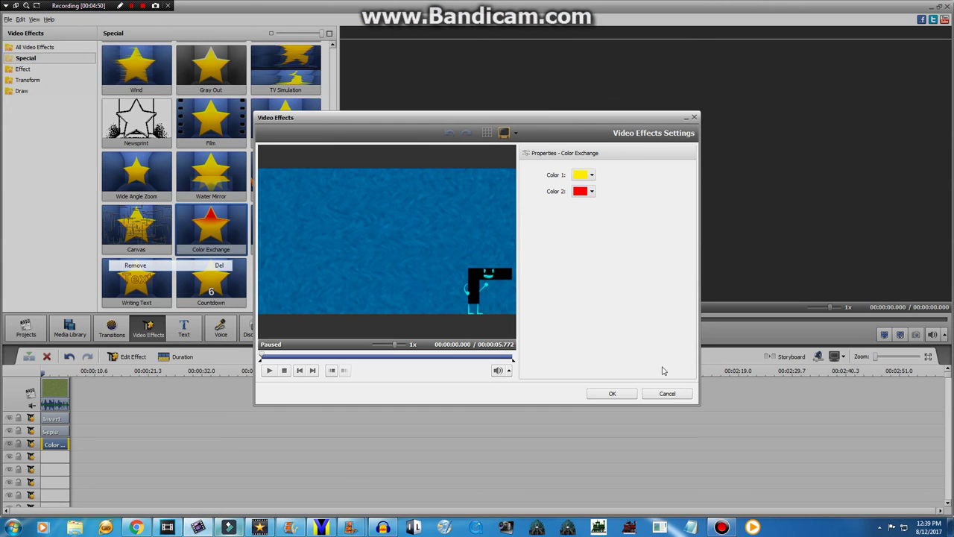
click(585, 175)
click(580, 189)
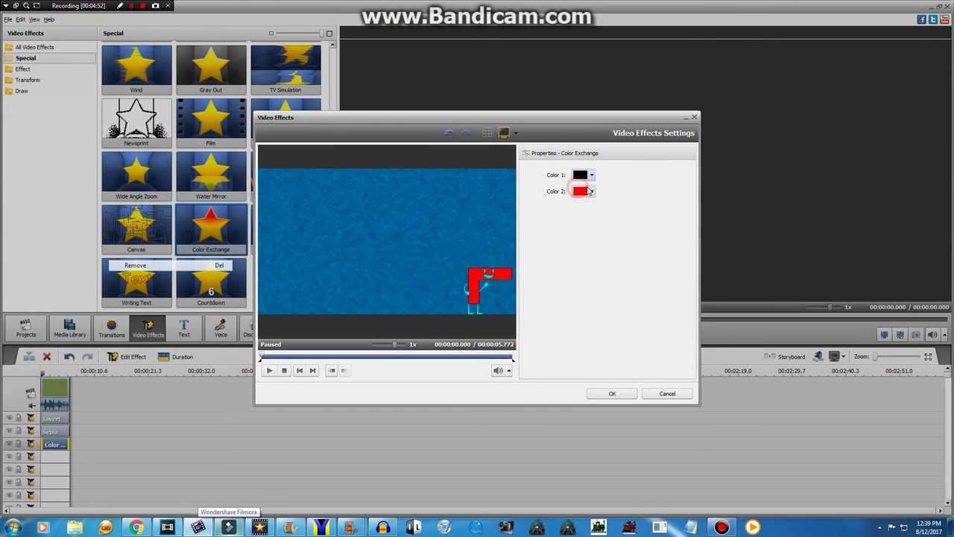
click(591, 191)
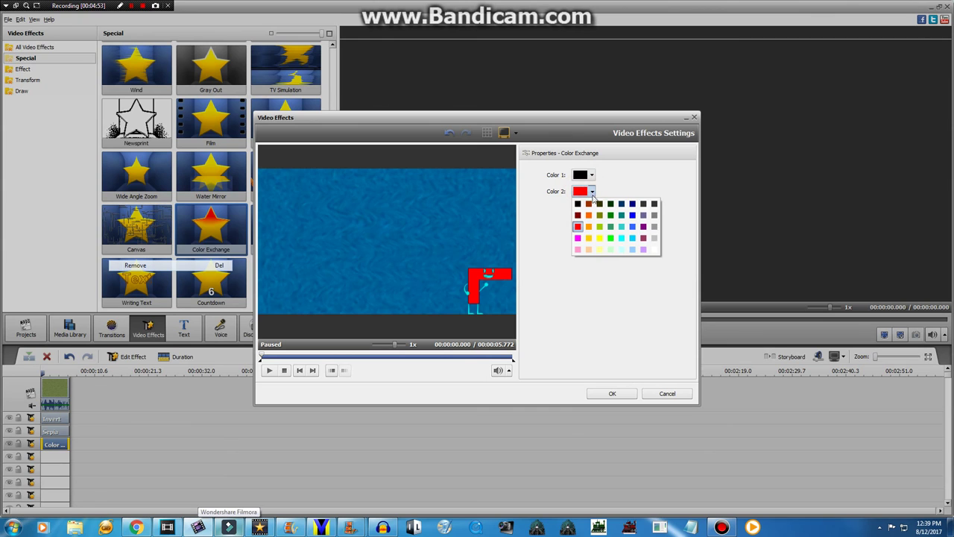
click(572, 317)
- Preview the Color Exchange result at about 1.8 seconds and apply the effect settings
click(330, 355)
drag(329, 355, 371, 357)
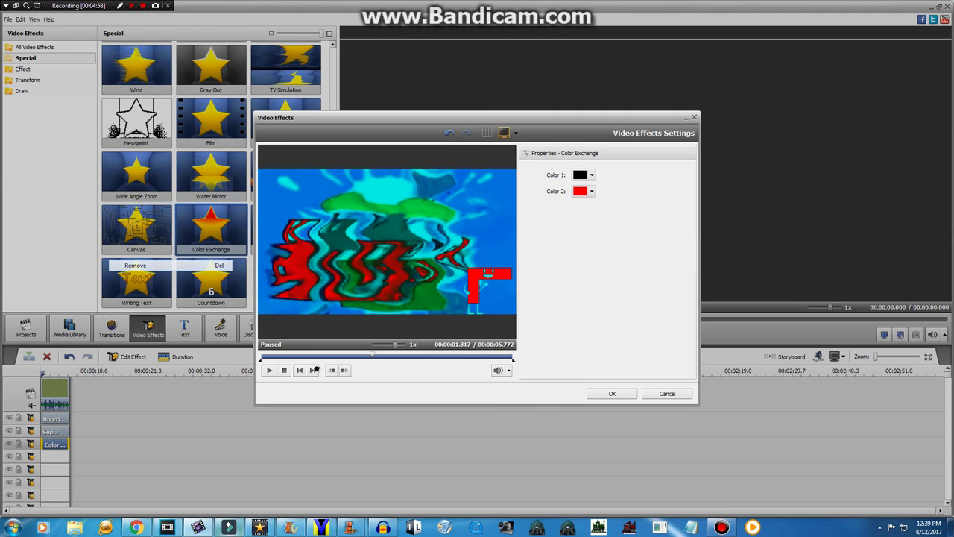
click(612, 394)
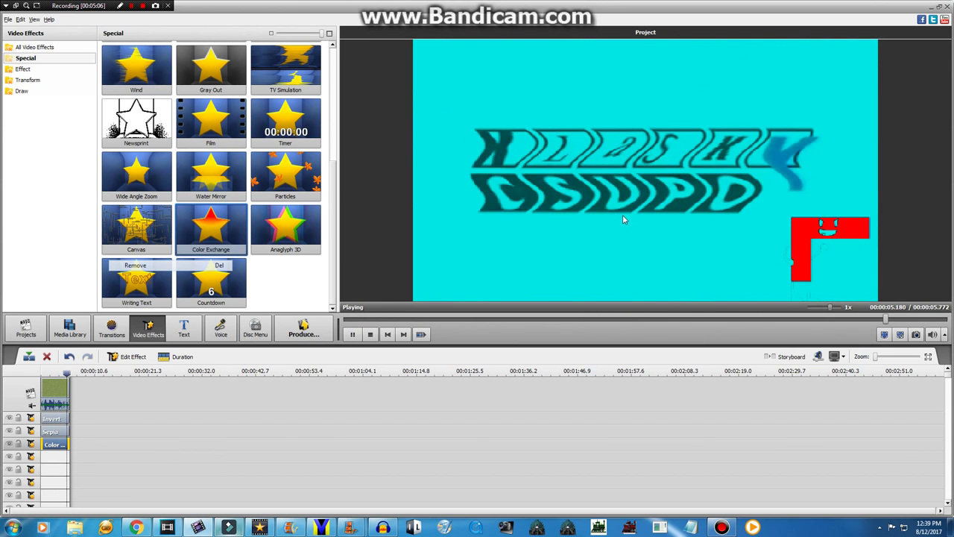
click(722, 527)
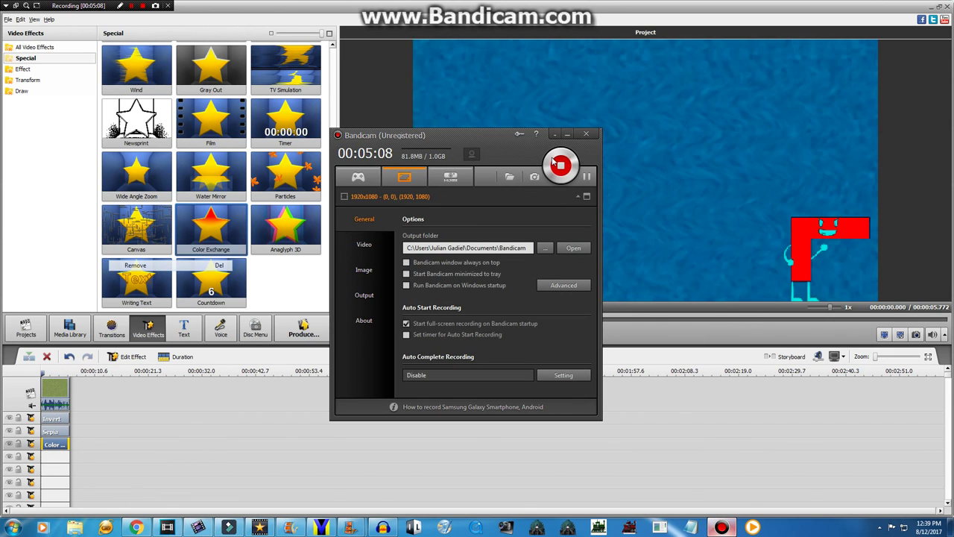